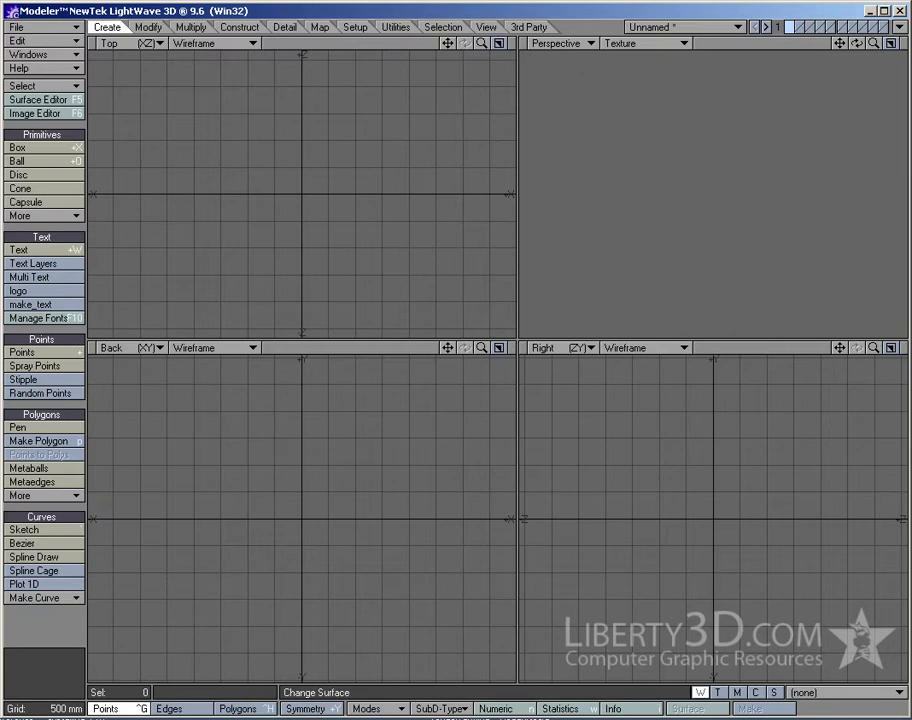
# - Create a ball centred at the origin with a 1 km radius on X, Y and Z
pyautogui.click(31, 164)
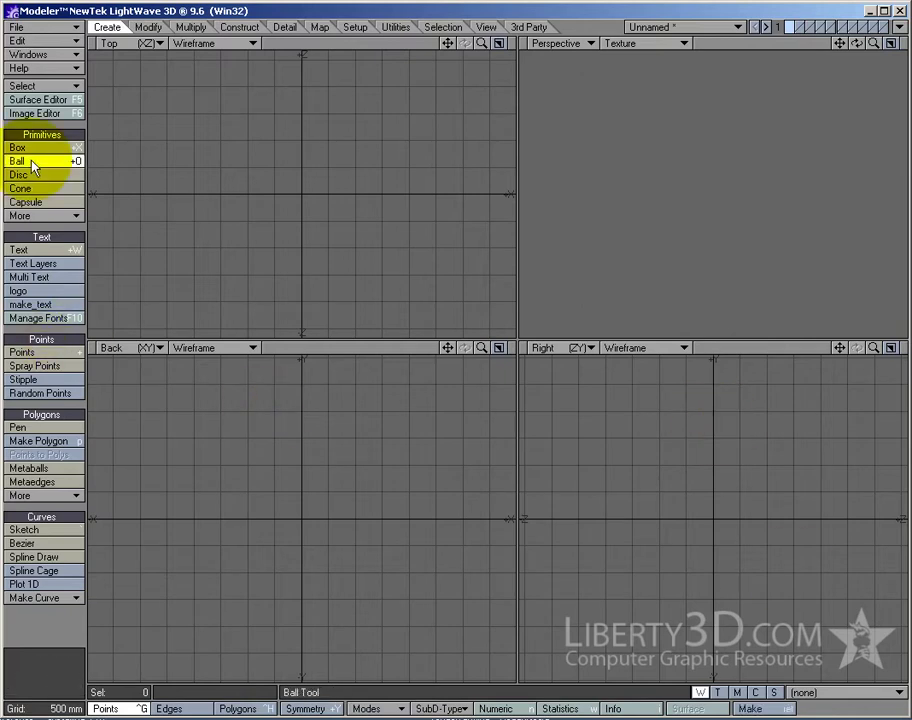
pyautogui.press('n')
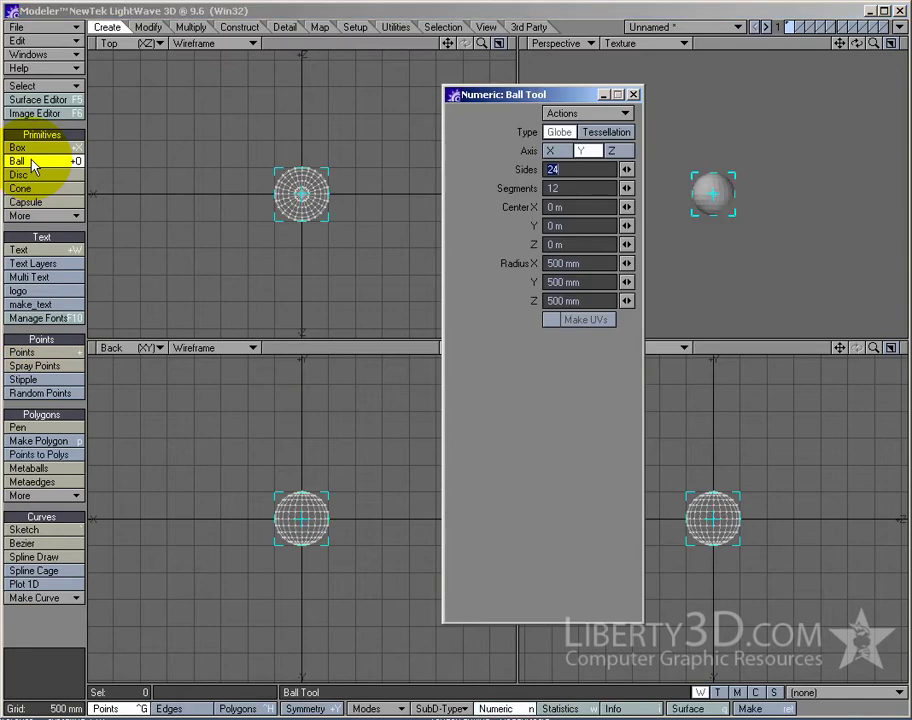
pyautogui.click(608, 264)
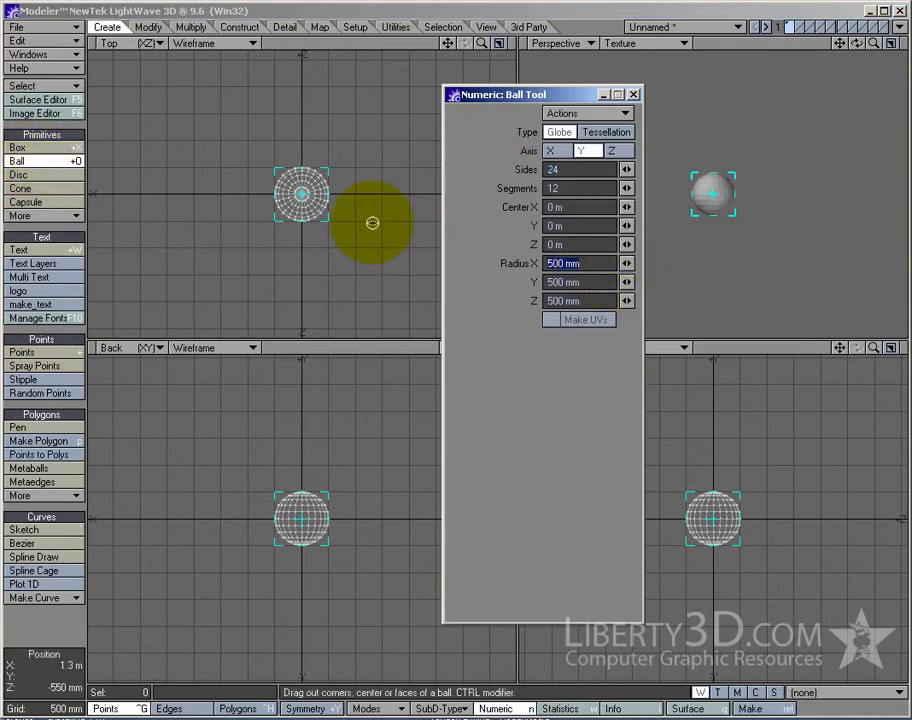
pyautogui.write('1000')
pyautogui.press('Tab')
pyautogui.write('1000')
pyautogui.press('Tab')
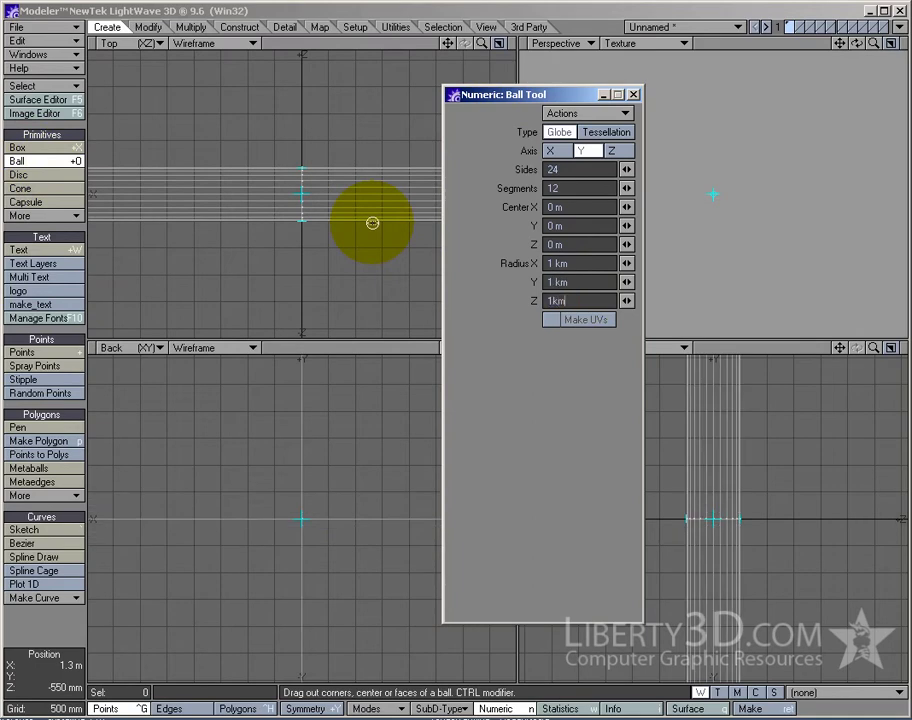
pyautogui.press('Tab')
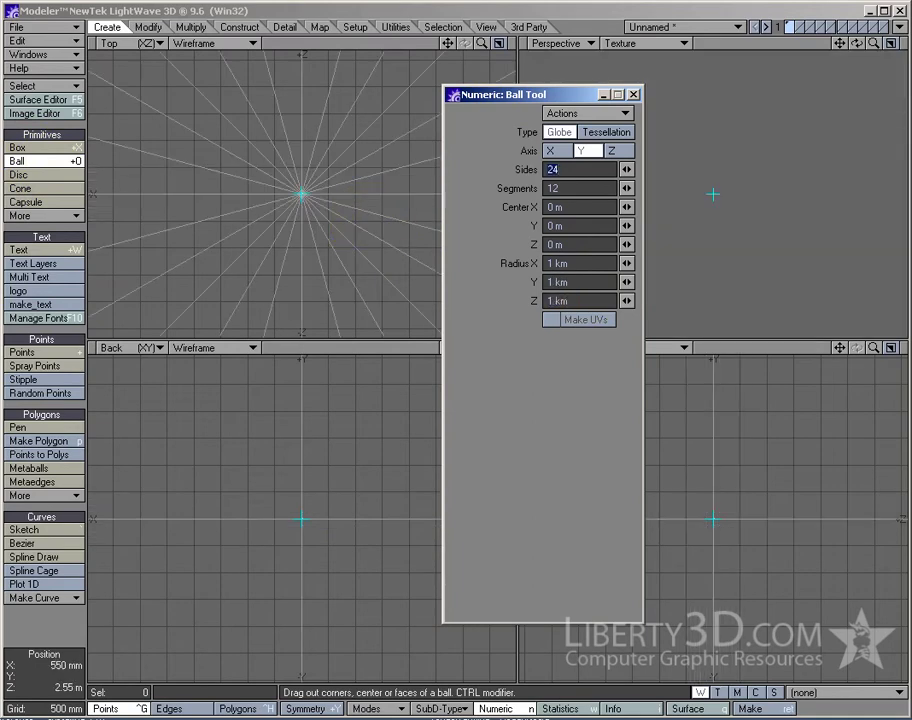
pyautogui.click(285, 12)
pyautogui.press('a')
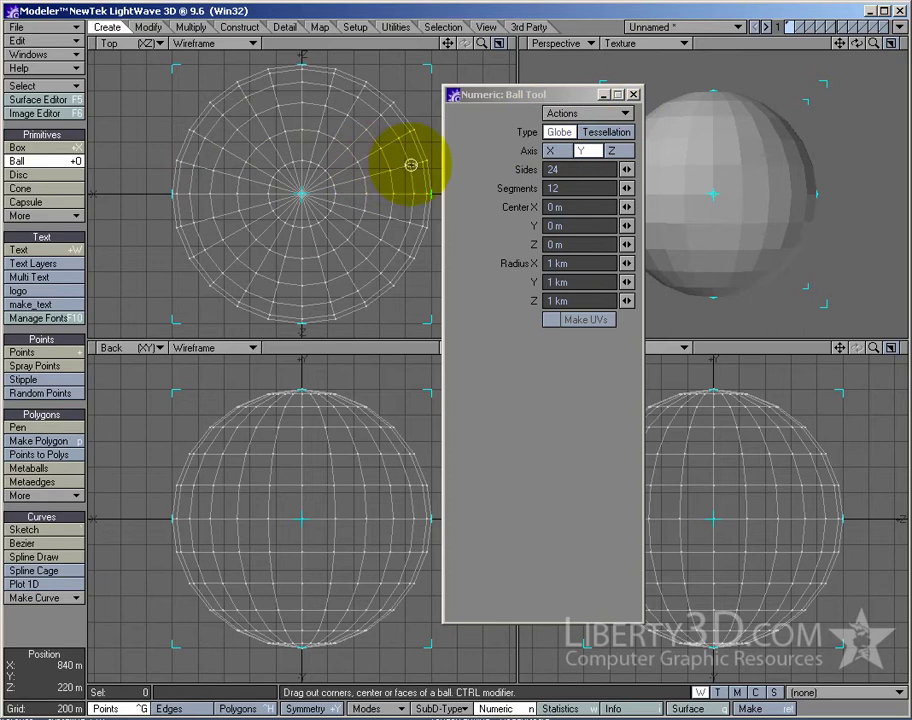
# - Change the ball to the Tessellation type with 40 segments and finish creating it
pyautogui.click(591, 138)
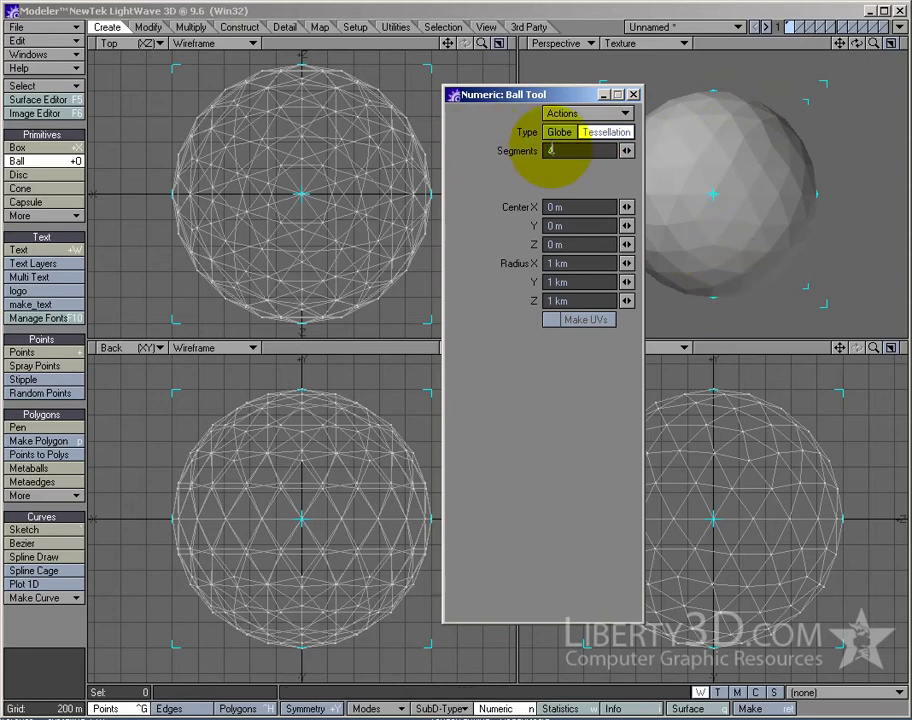
pyautogui.write('4')
pyautogui.press('Return')
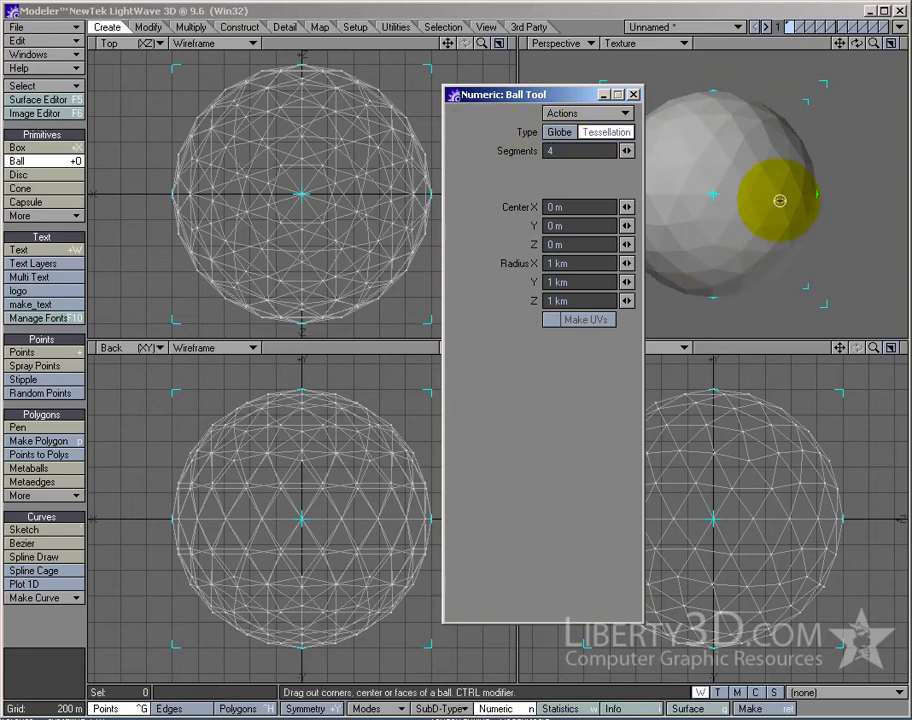
pyautogui.write('0')
pyautogui.press('Tab')
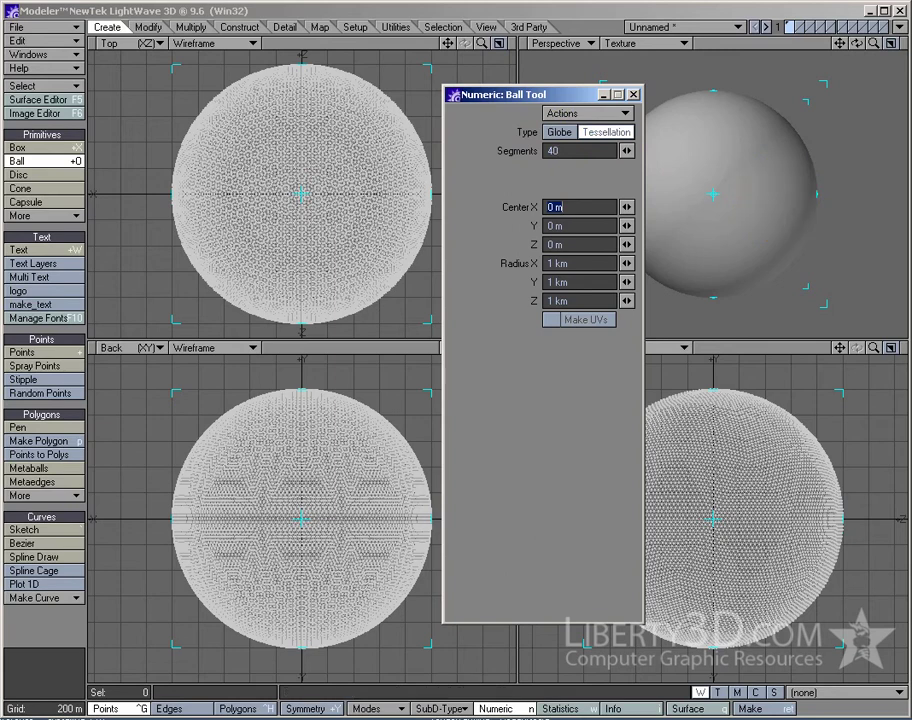
pyautogui.click(633, 94)
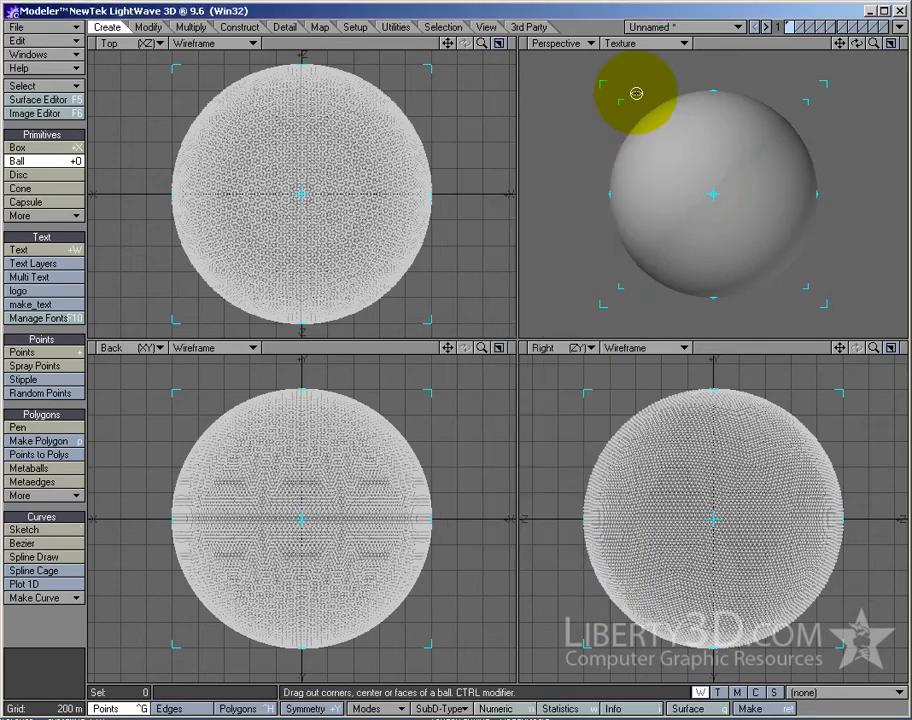
pyautogui.press('space')
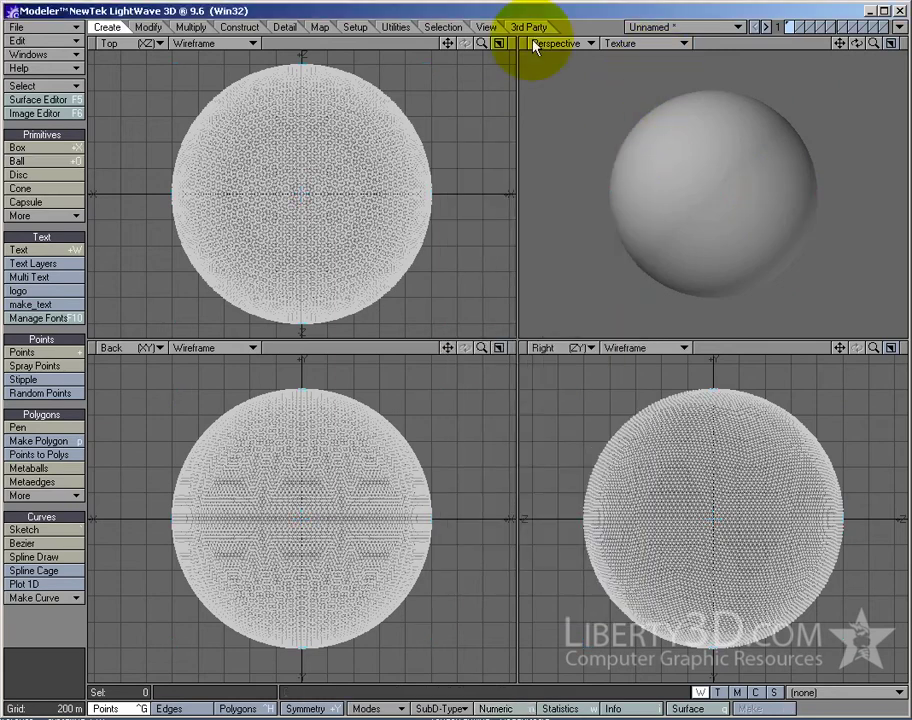
# - Remove the ball's polygons while keeping all of its points
pyautogui.scroll(2, 436, 311)
pyautogui.scroll(3, 434, 310)
pyautogui.scroll(-3, 434, 310)
pyautogui.press('a')
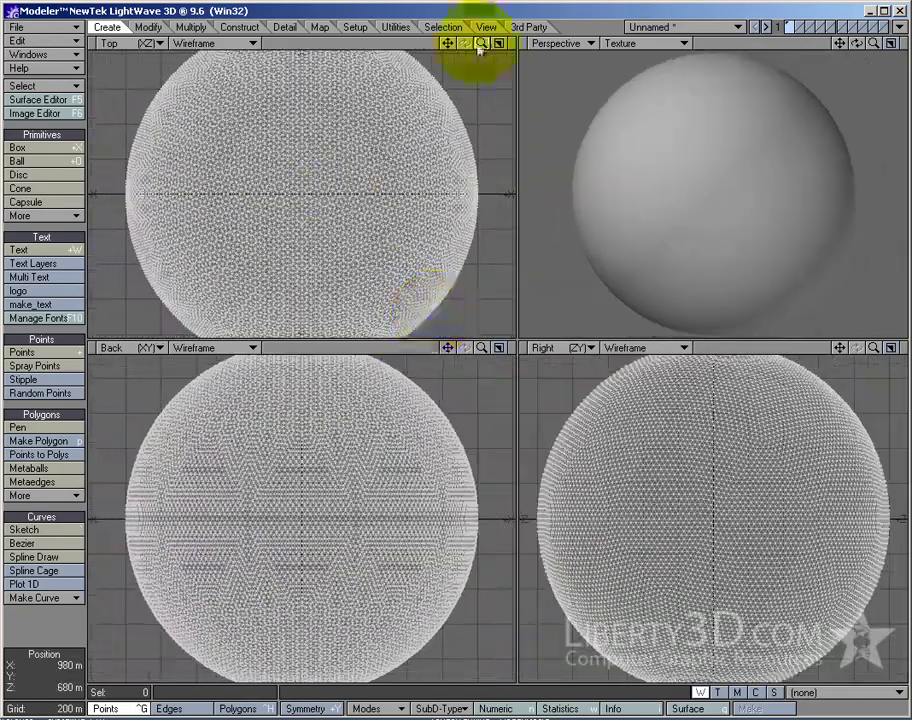
pyautogui.press('k')
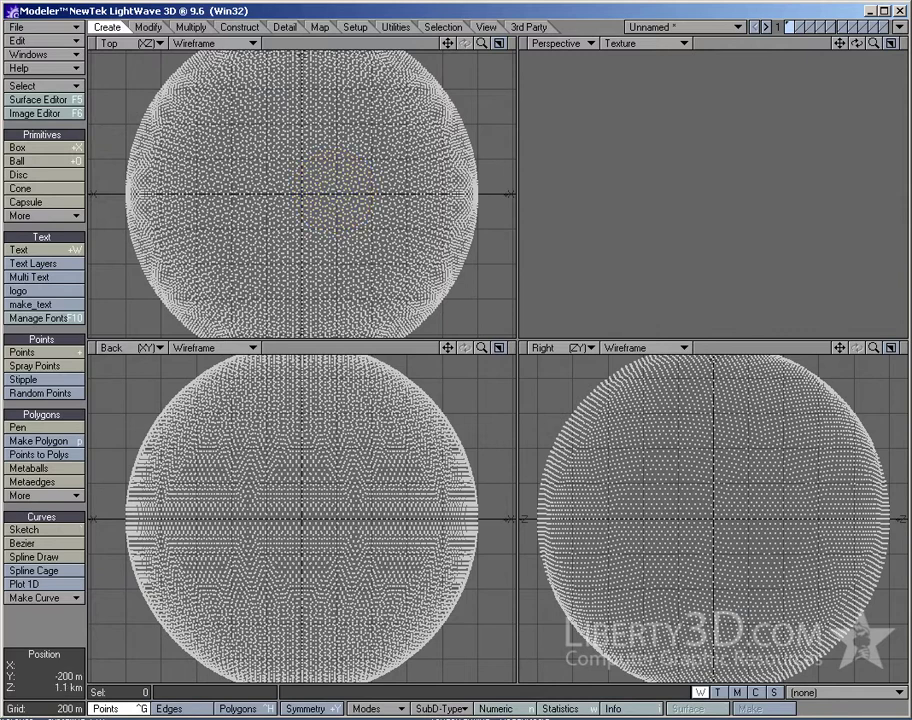
pyautogui.moveTo(873, 348); pyautogui.dragTo(432, 312)
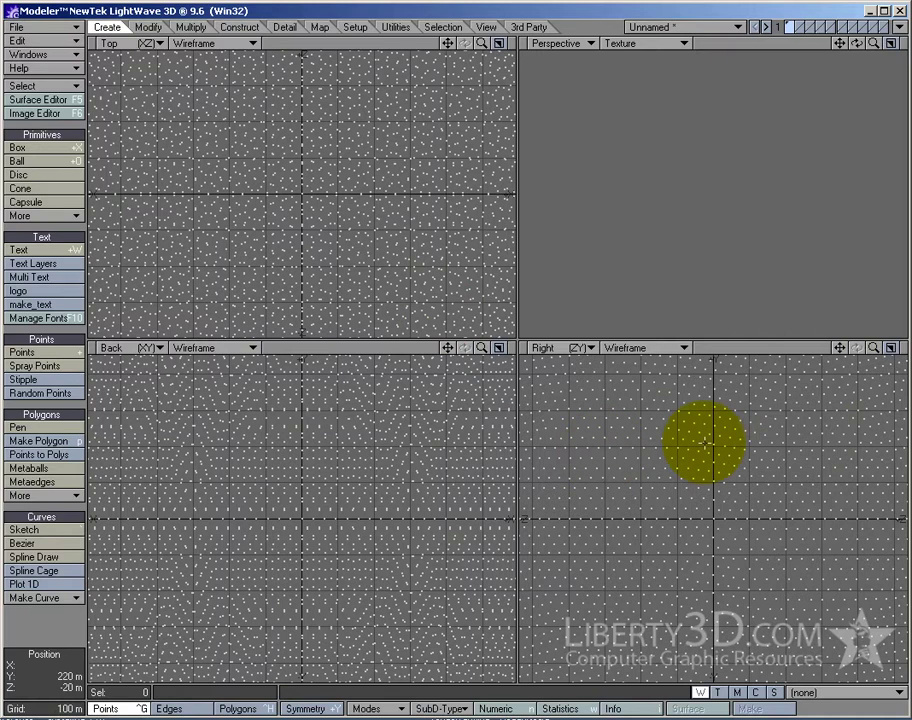
pyautogui.moveTo(810, 358); pyautogui.dragTo(434, 312)
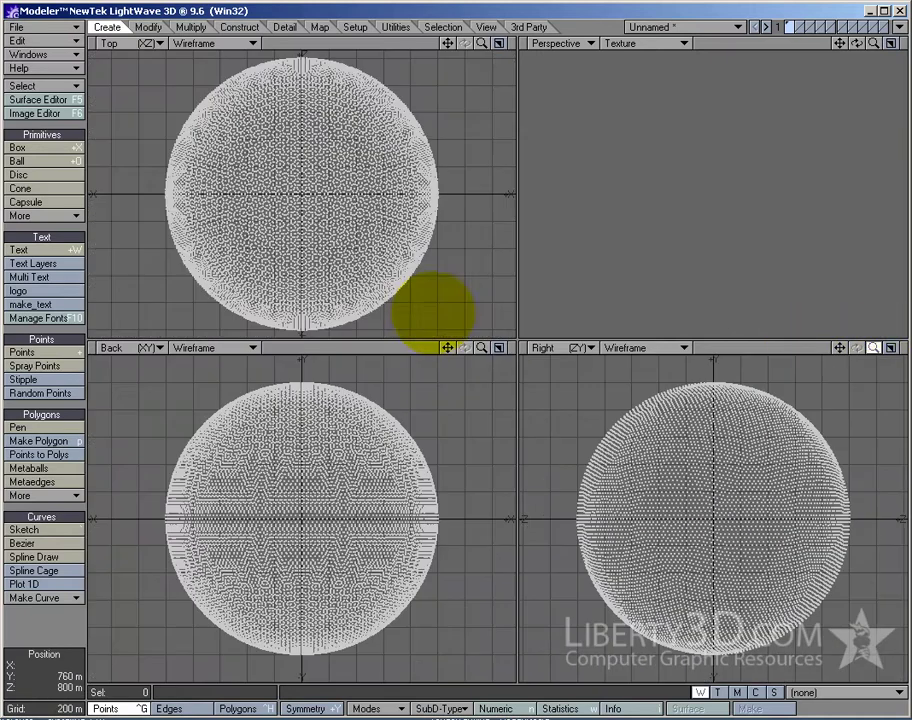
# - Jitter the sphere's points using the Gaussian type with a 1 m radius on all axes, then repeat it
pyautogui.click(150, 28)
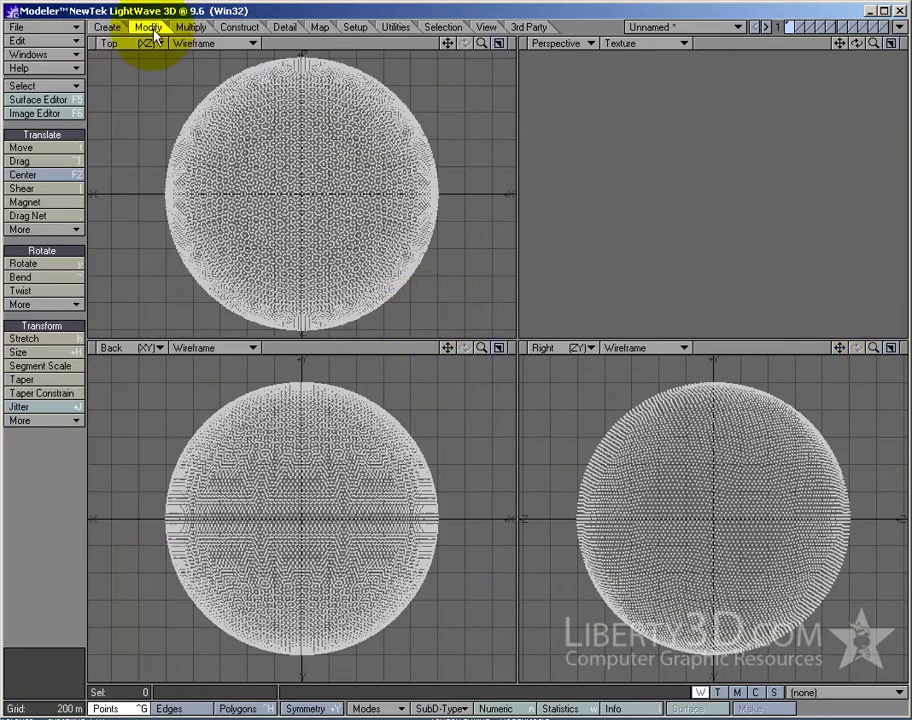
pyautogui.click(66, 410)
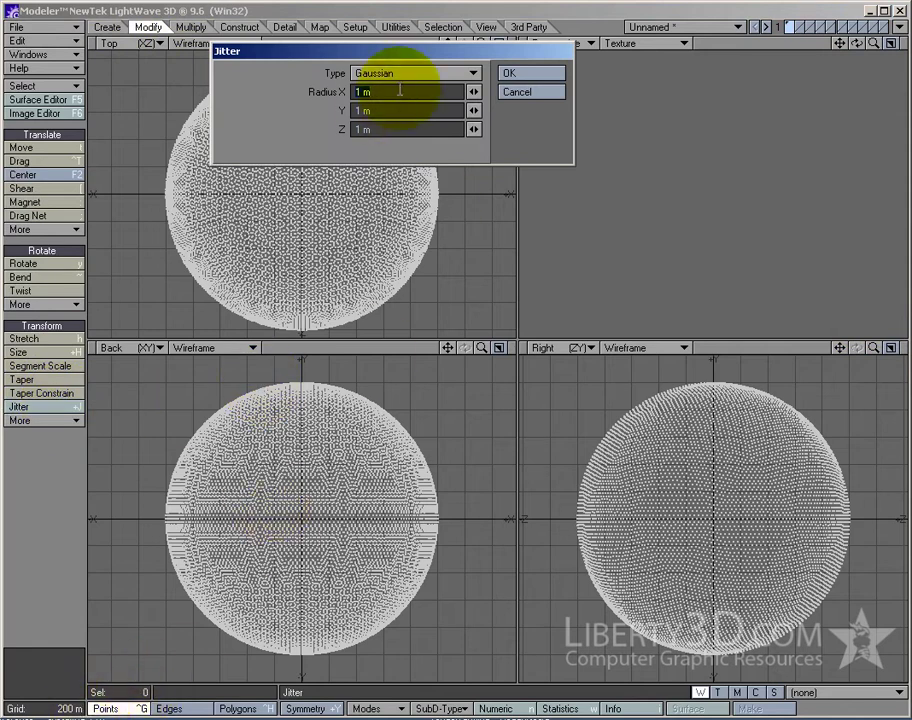
pyautogui.click(526, 76)
pyautogui.moveTo(481, 347); pyautogui.dragTo(442, 318)
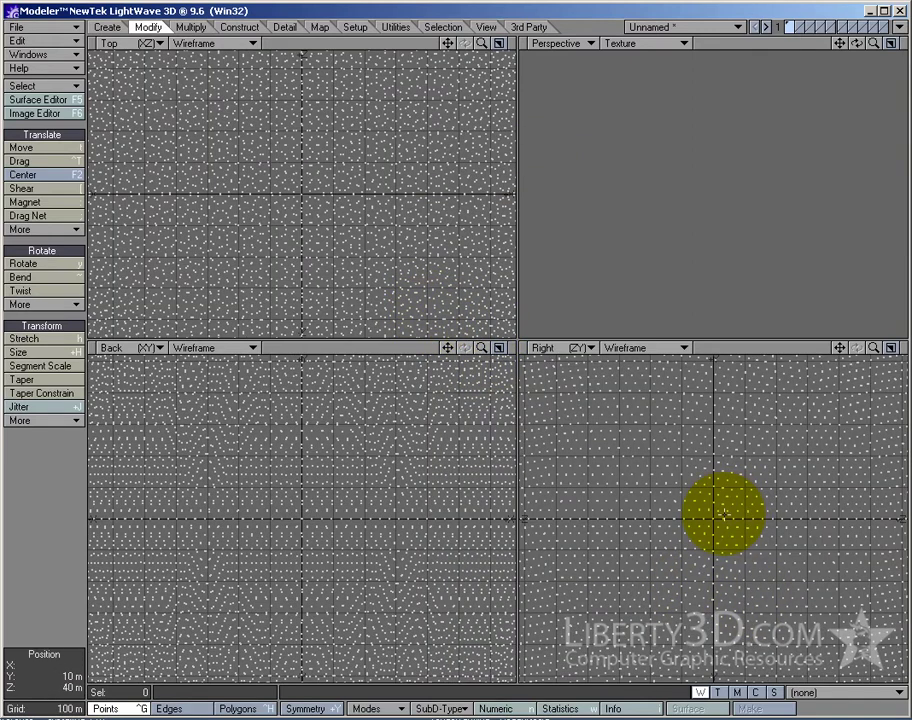
pyautogui.hotkey('shift', 'j')
pyautogui.press('Return')
# - Jitter the points more strongly using the Gaussian type with a radius of 50 m
pyautogui.hotkey('shift', 'j')
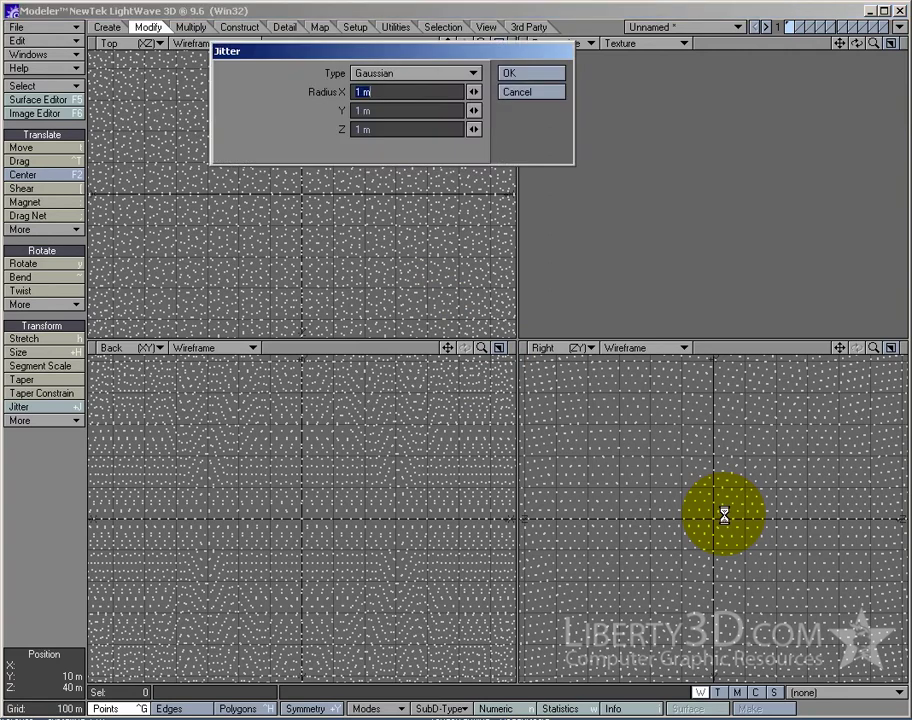
pyautogui.write('50')
pyautogui.press('Tab')
pyautogui.press('Return')
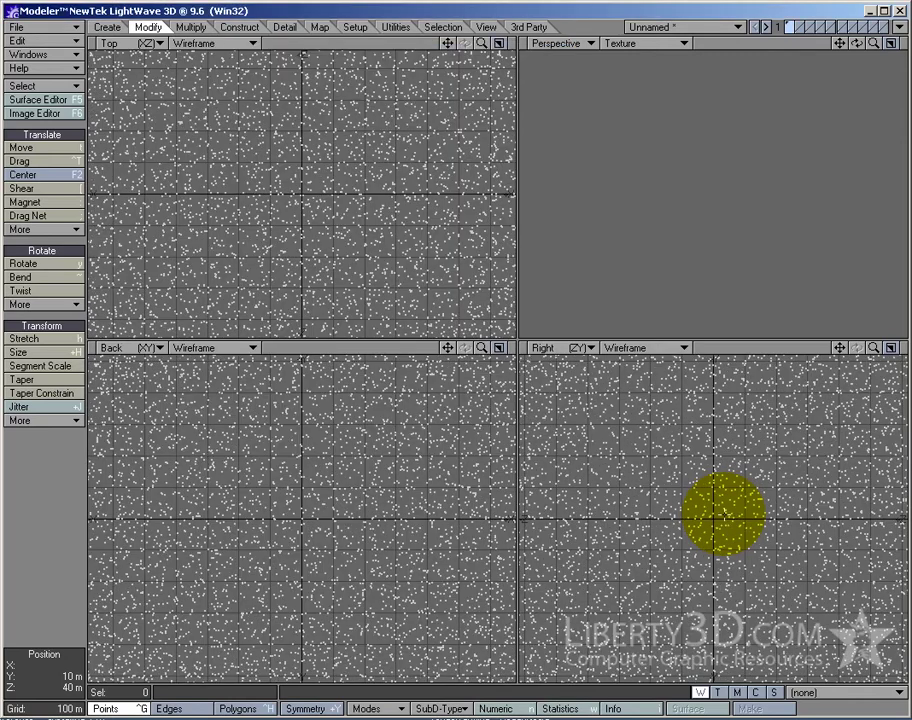
# - Apply the same Gaussian jitter to the points two more times
pyautogui.hotkey('shift', 'j')
pyautogui.press('Return')
pyautogui.hotkey('shift', 'j')
pyautogui.press('Return')
pyautogui.press('a')
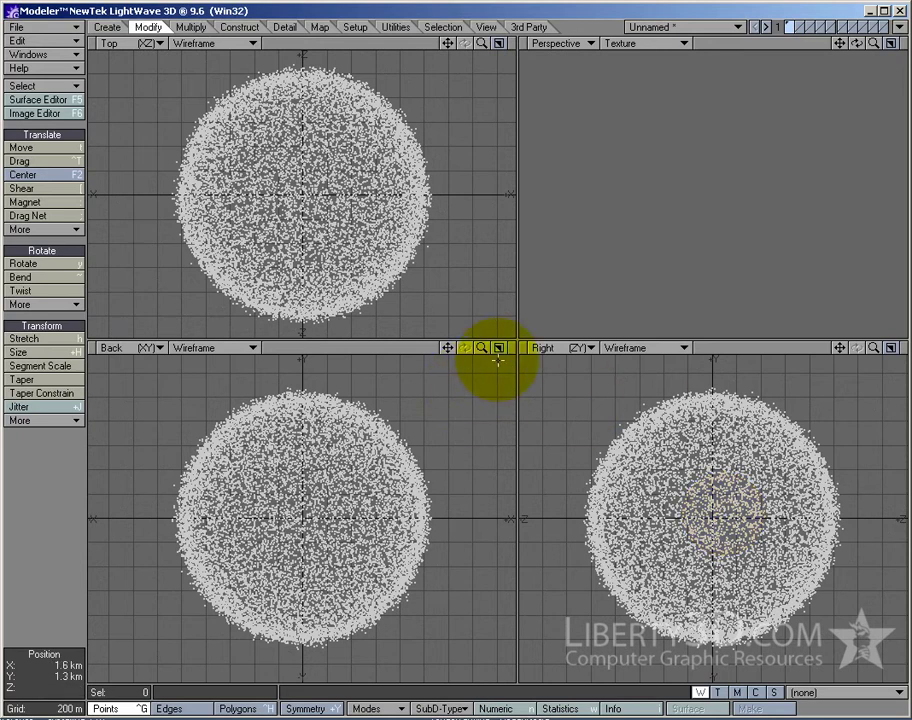
# - Try to assign a surface to the bare points
pyautogui.press('q')
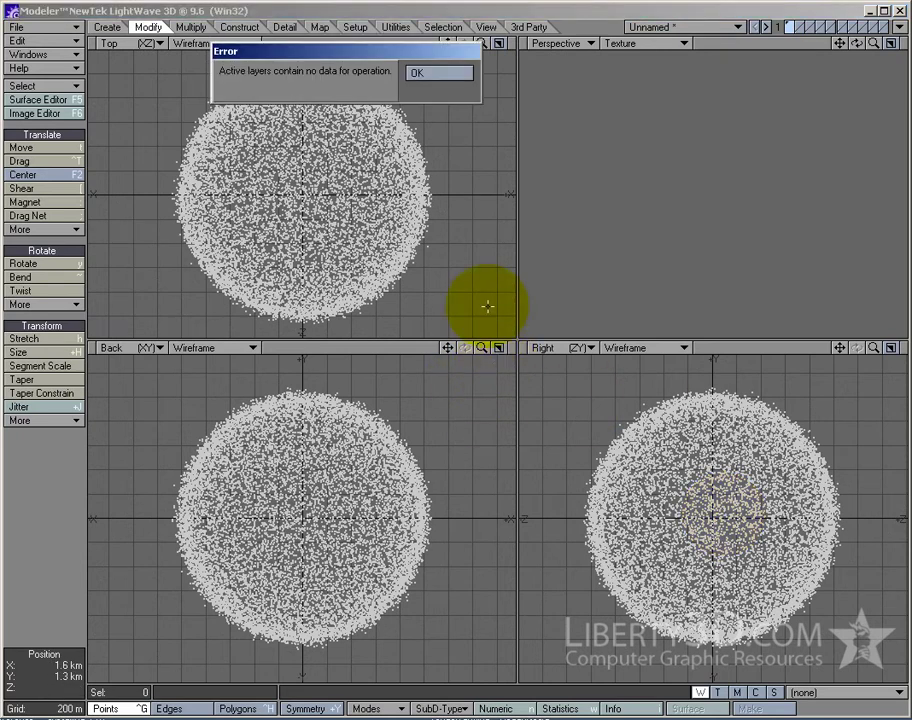
pyautogui.click(430, 76)
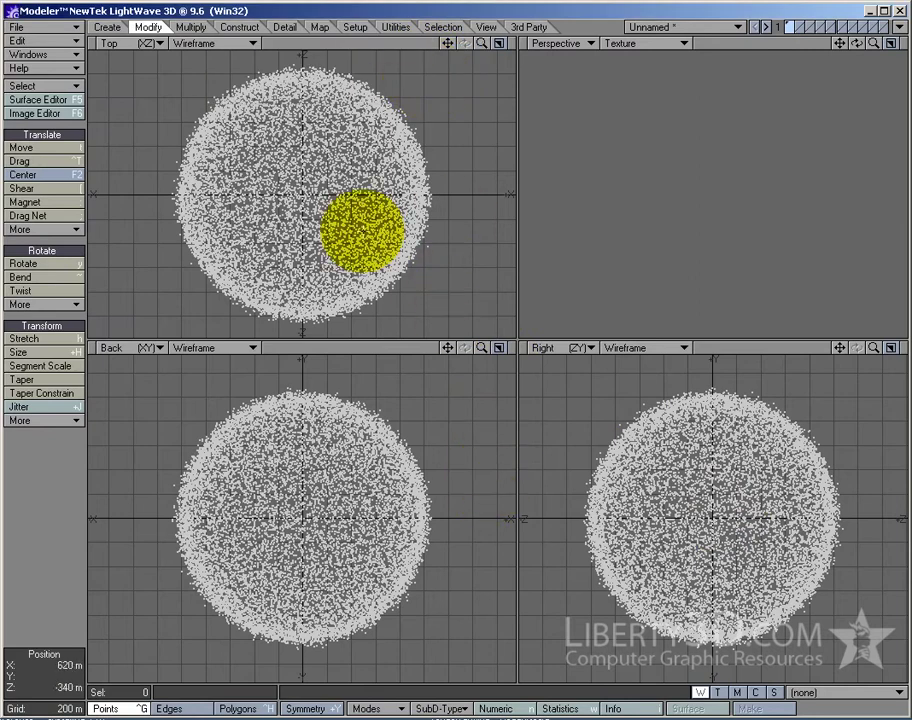
# - Switch to polygon mode, convert all points into single-point polygons and clear the selection
pyautogui.press('space')
pyautogui.press('space')
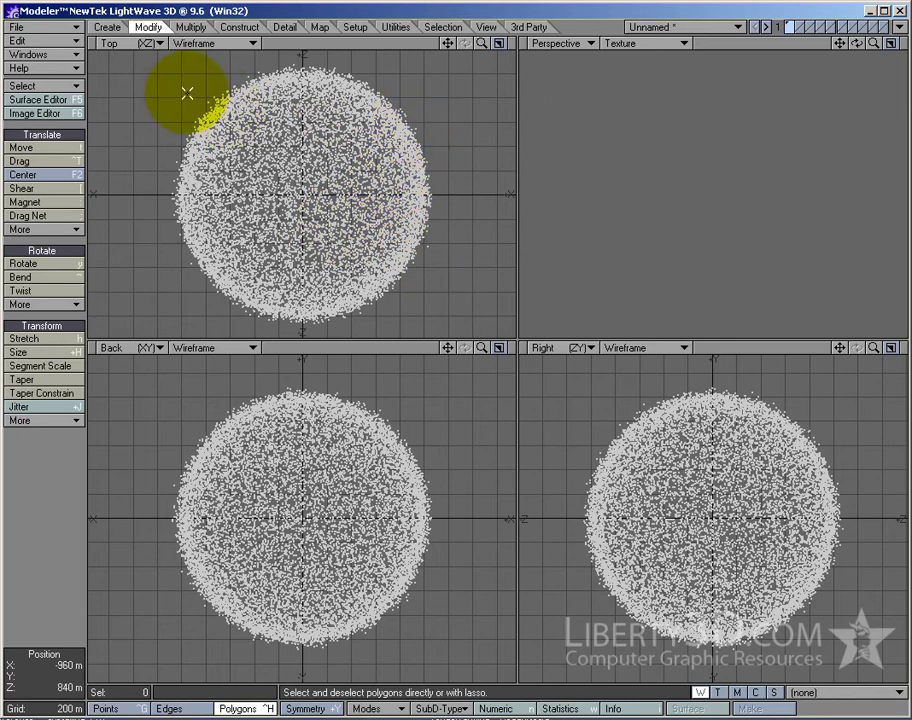
pyautogui.click(106, 27)
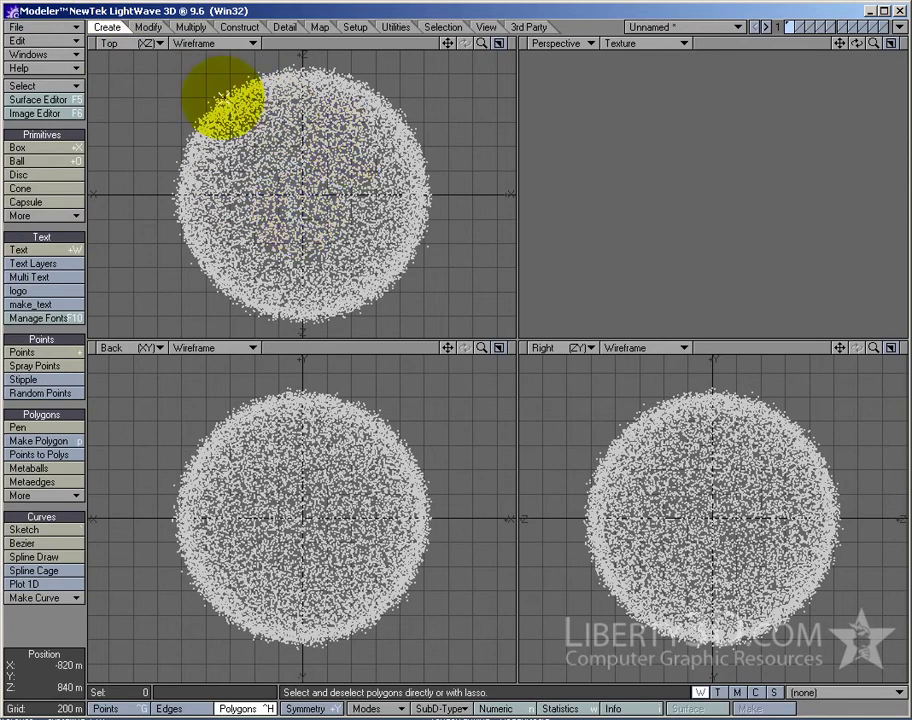
pyautogui.click(65, 147)
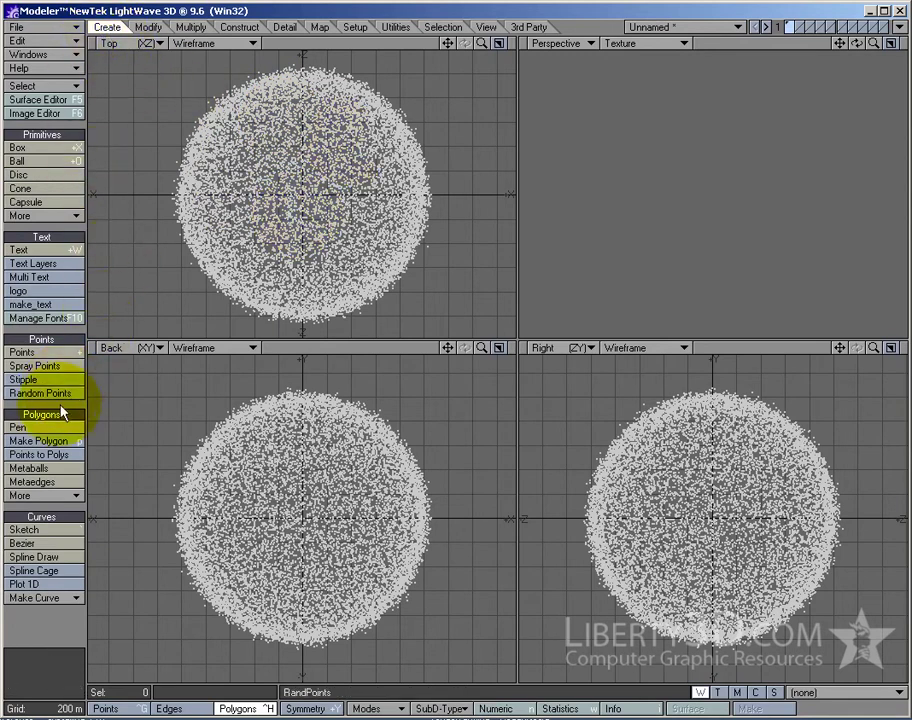
pyautogui.click(75, 459)
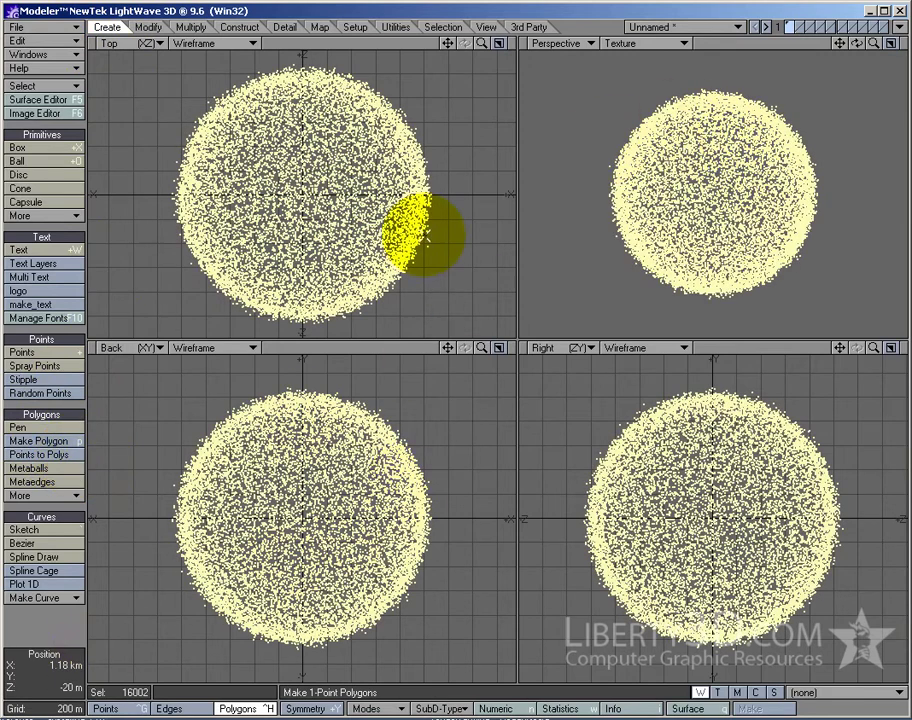
pyautogui.click(57, 620)
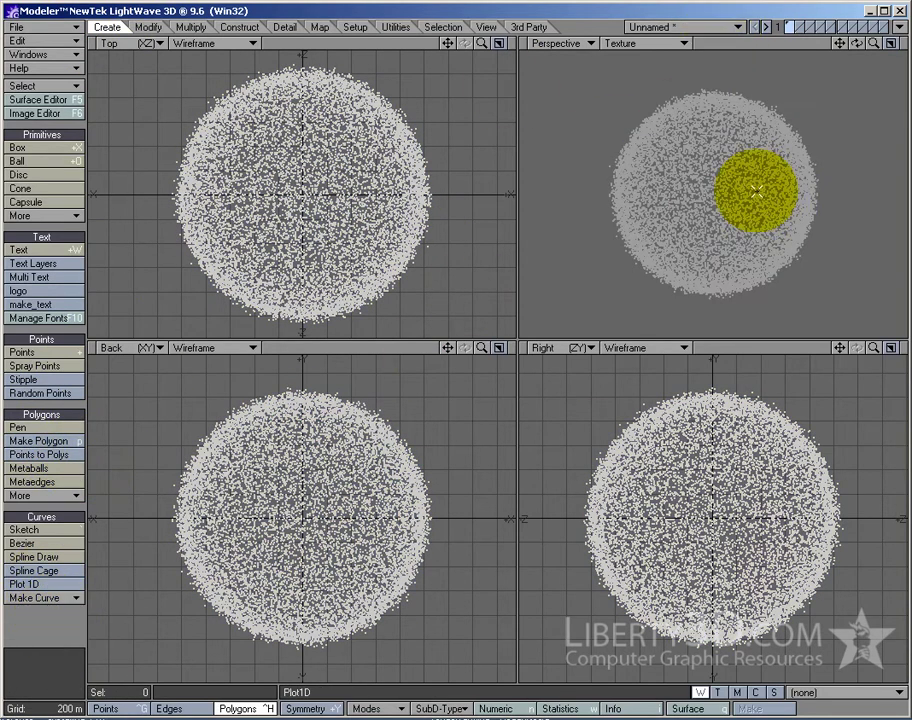
# - Assign a new surface named "stars" to all the point polygons
pyautogui.scroll(2, 432, 312)
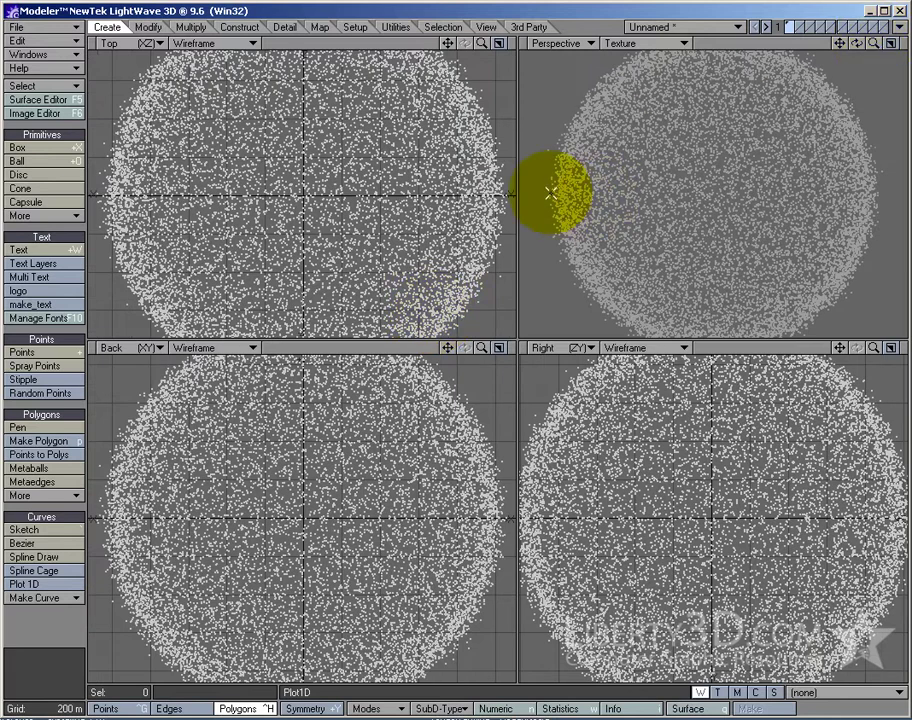
pyautogui.press('q')
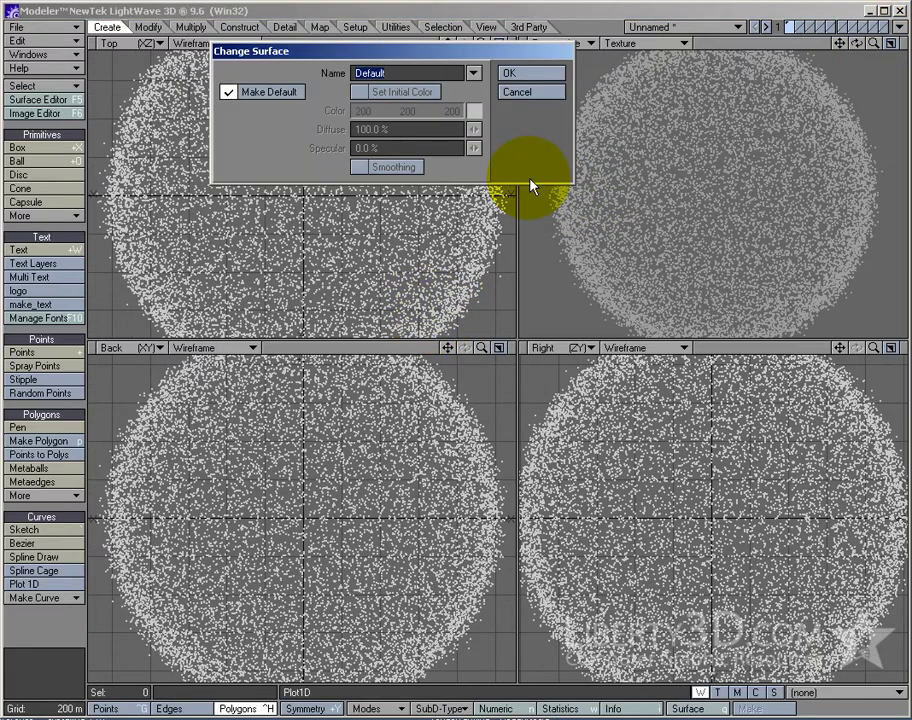
pyautogui.write('stars')
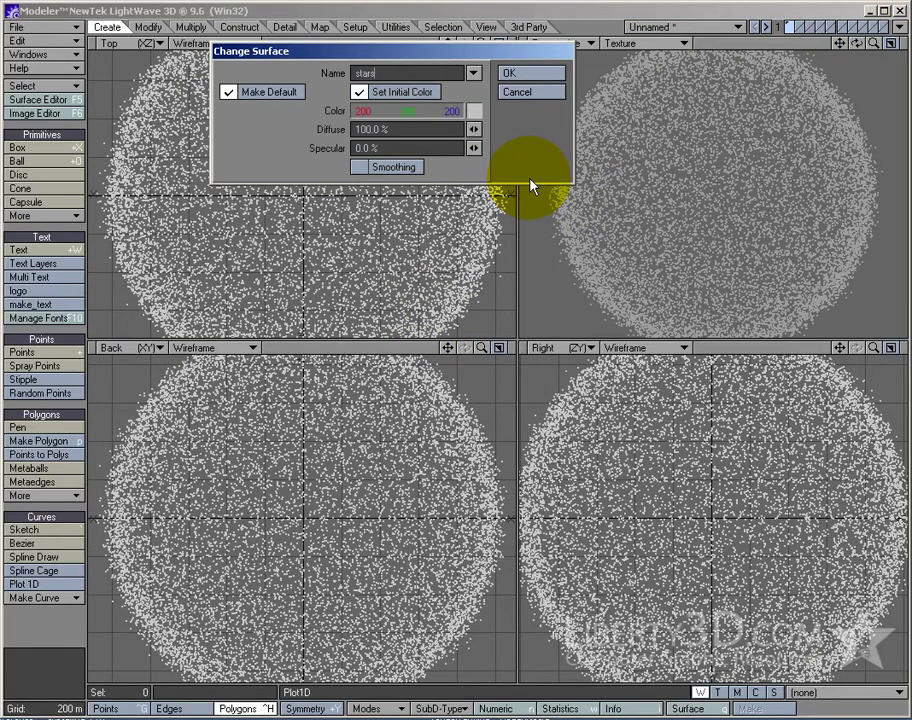
pyautogui.press('Return')
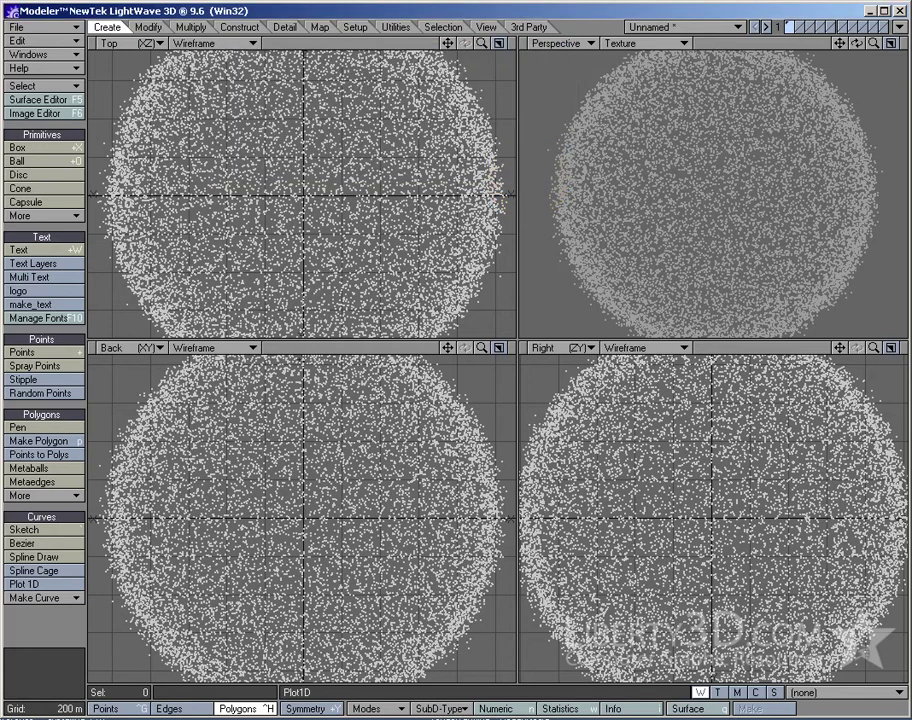
# - Give the stars surface a white color, 100% luminosity and 0% diffuse
pyautogui.click(30, 100)
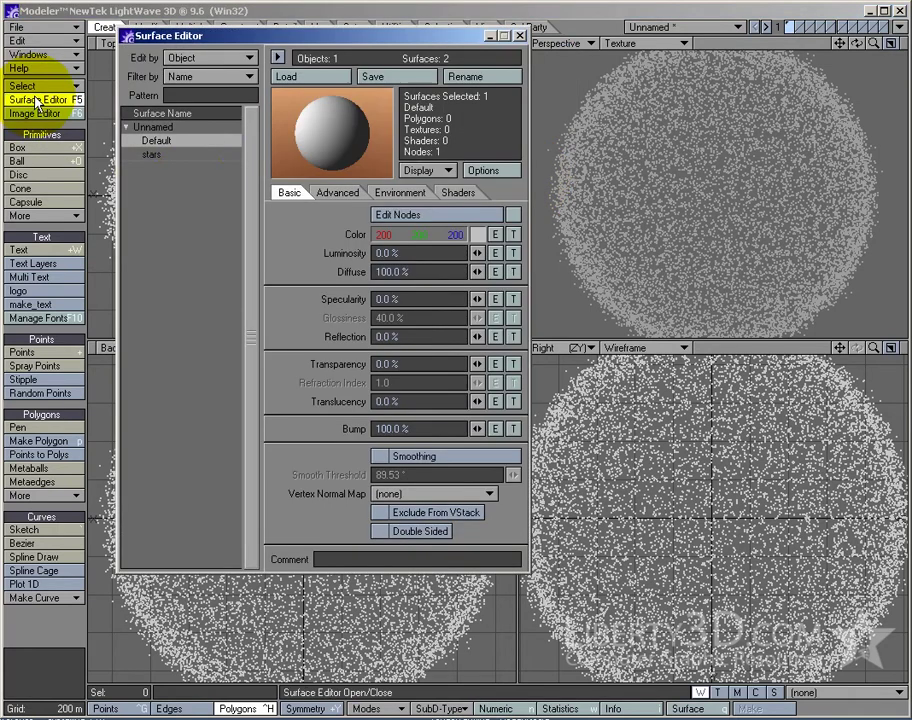
pyautogui.click(166, 157)
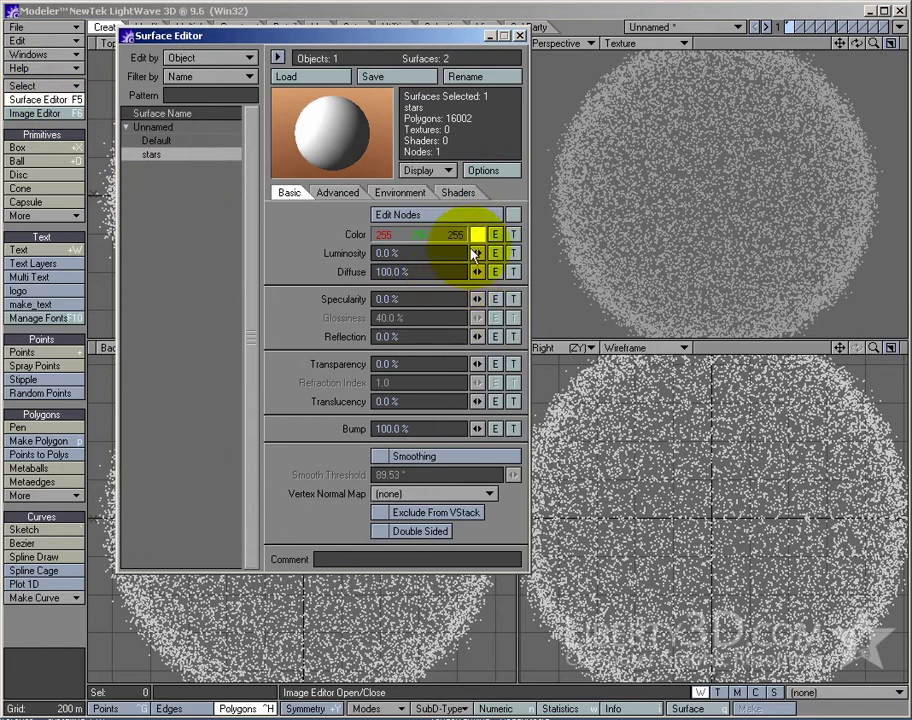
pyautogui.moveTo(479, 255); pyautogui.dragTo(580, 255)
pyautogui.moveTo(477, 271); pyautogui.dragTo(23, 148)
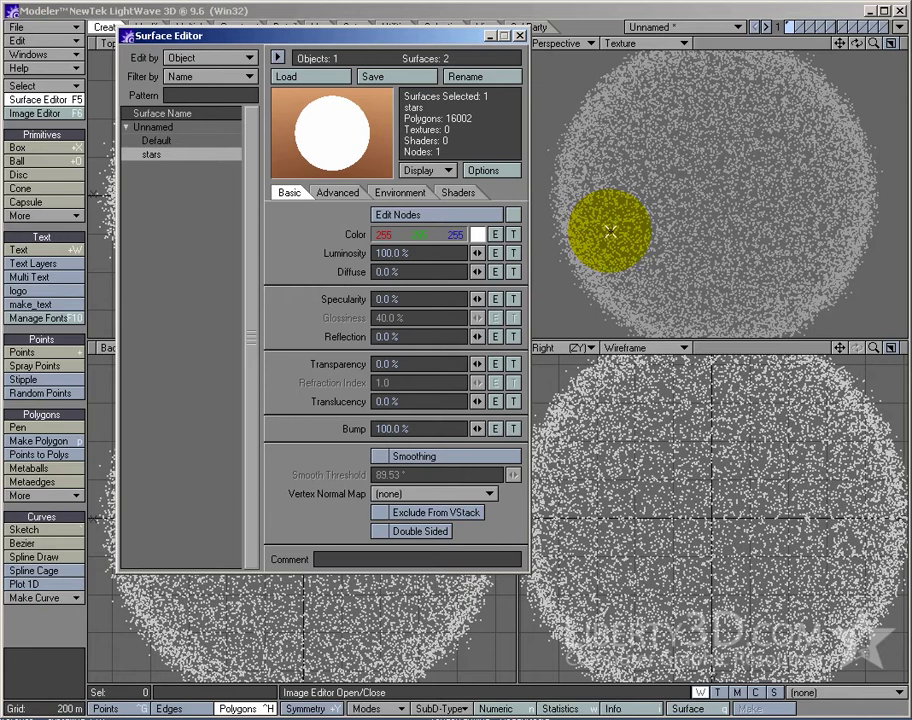
# - Add a procedural Turbulence texture with a black texture color to the stars surface's color channel
pyautogui.click(513, 236)
pyautogui.click(576, 155)
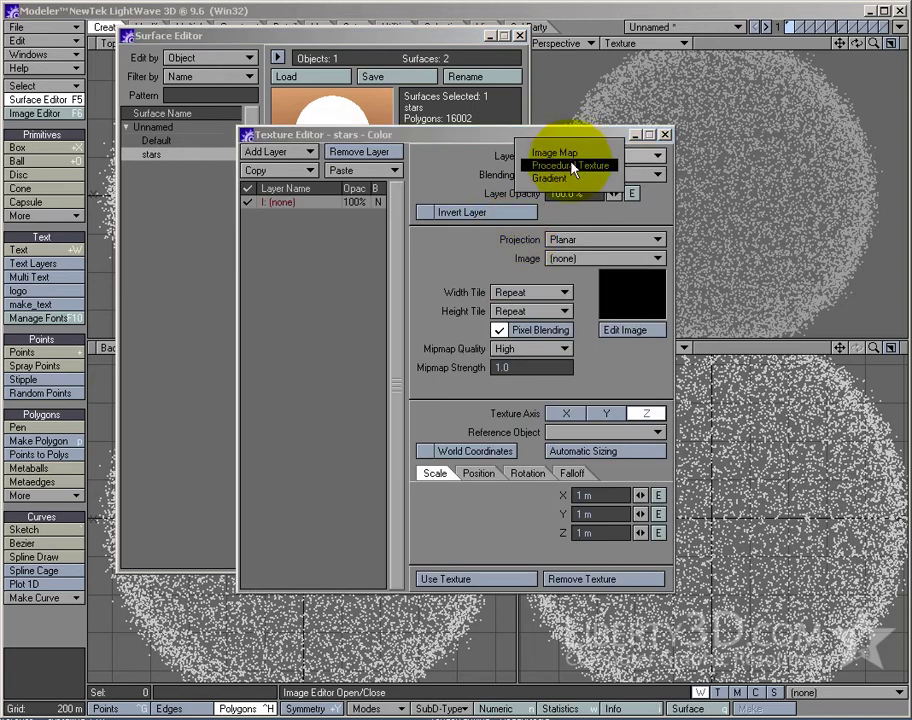
pyautogui.click(573, 166)
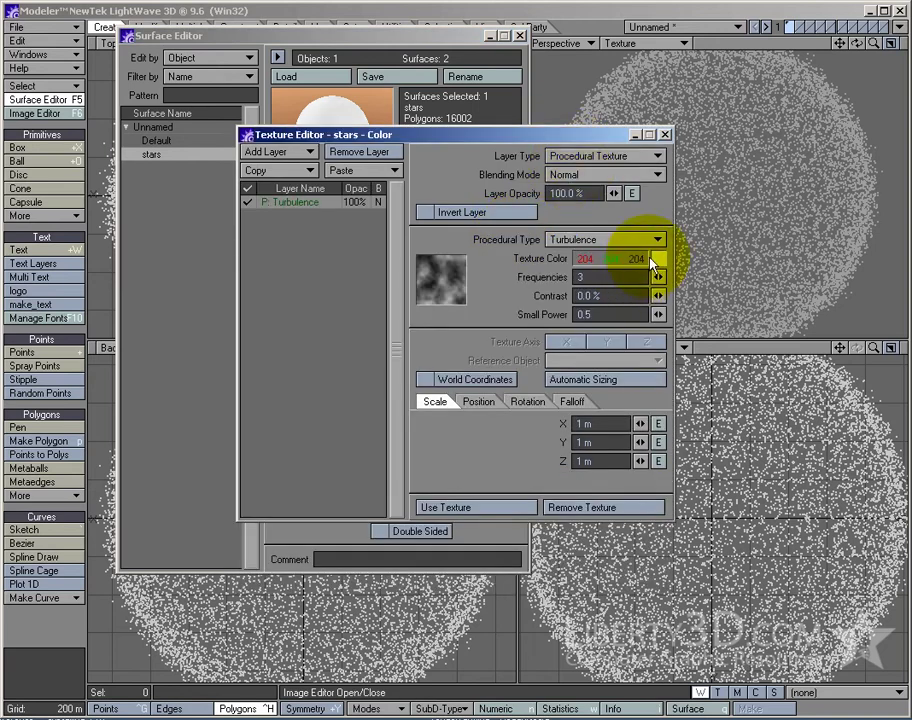
pyautogui.moveTo(661, 259); pyautogui.dragTo(197, 155)
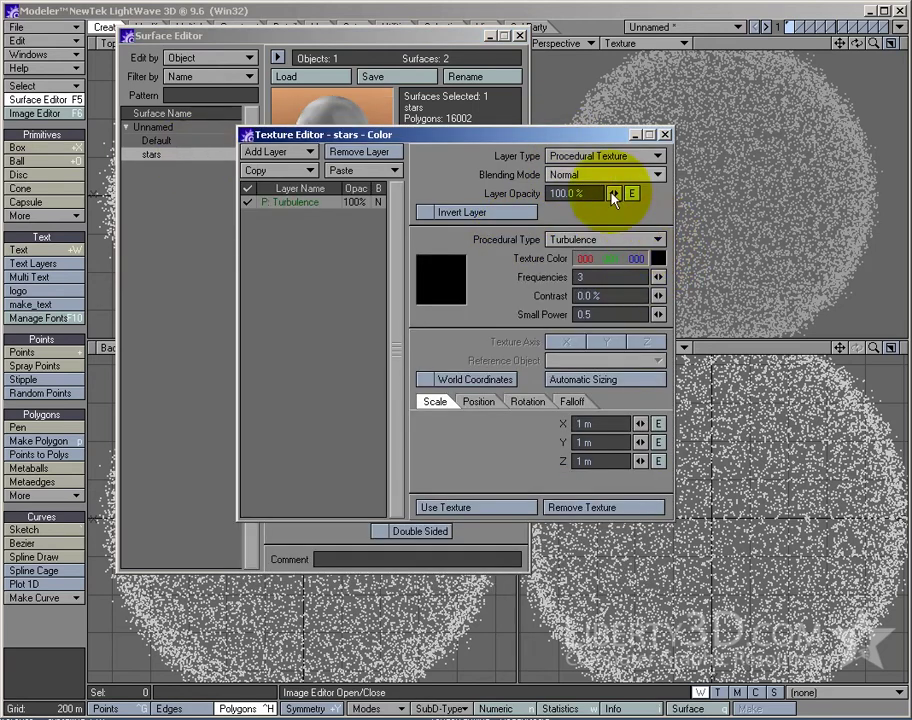
pyautogui.moveTo(484, 136); pyautogui.dragTo(609, 244)
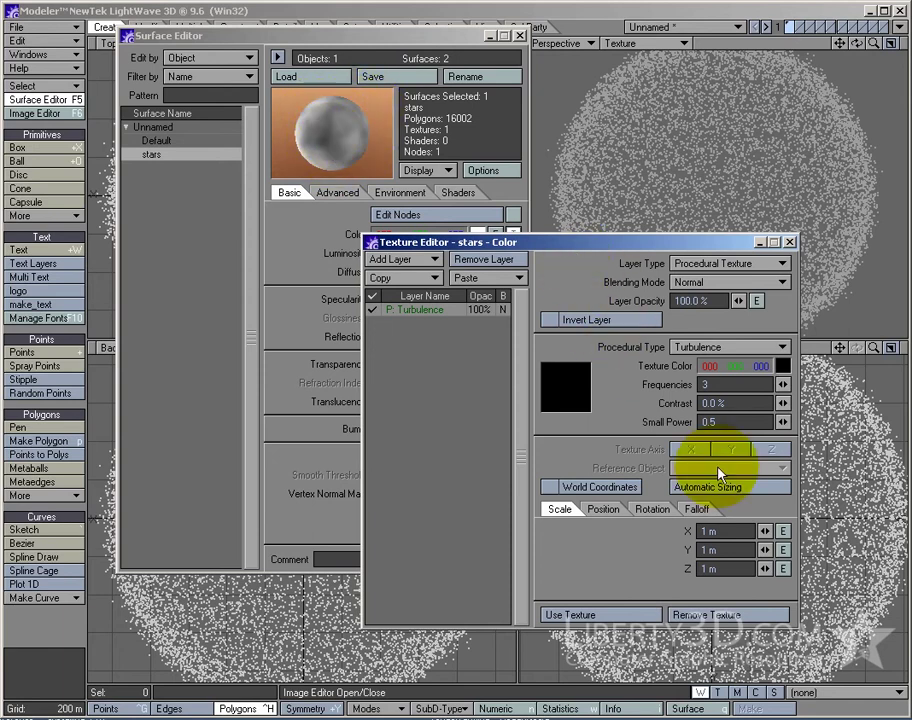
# - Set the Turbulence texture's scale to 10 m on X, Y and Z, apply the texture and close the surface settings
pyautogui.click(735, 531)
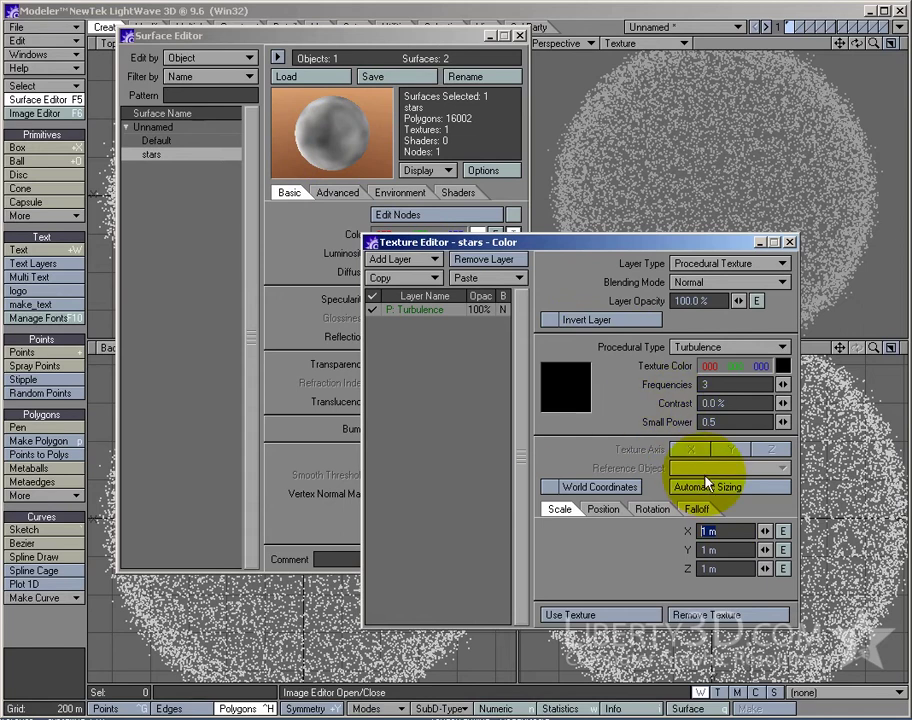
pyautogui.write('10')
pyautogui.press('Tab')
pyautogui.write('10')
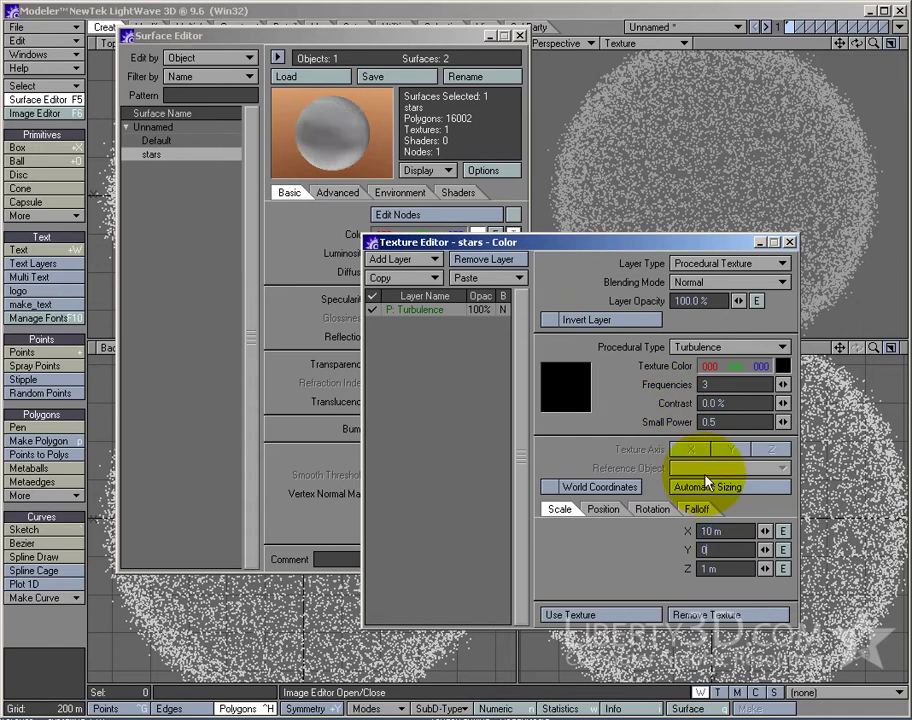
pyautogui.press('Tab')
pyautogui.write('10')
pyautogui.press('Return')
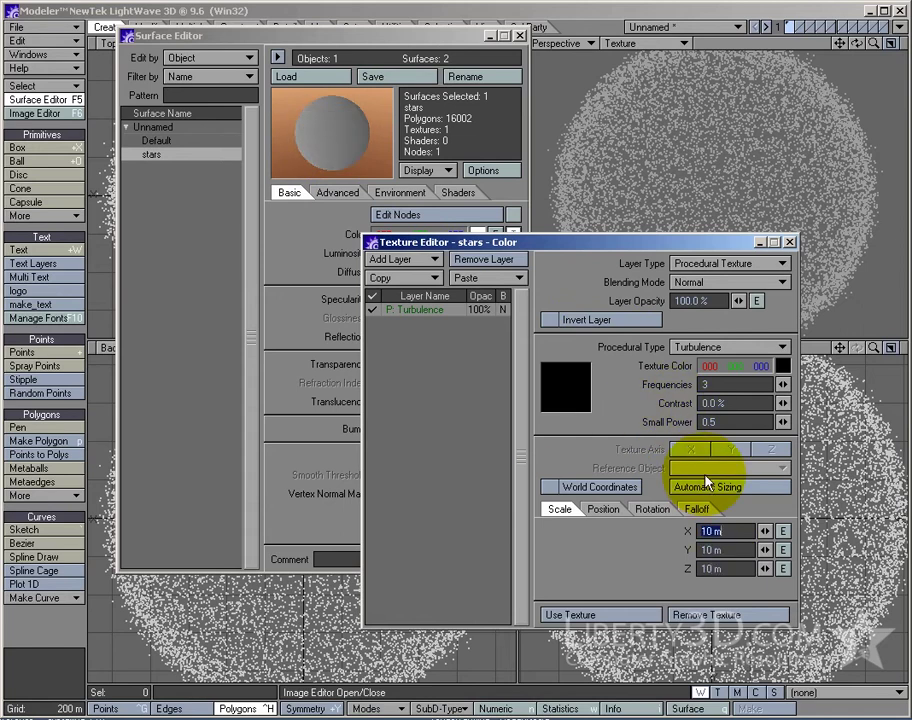
pyautogui.click(630, 614)
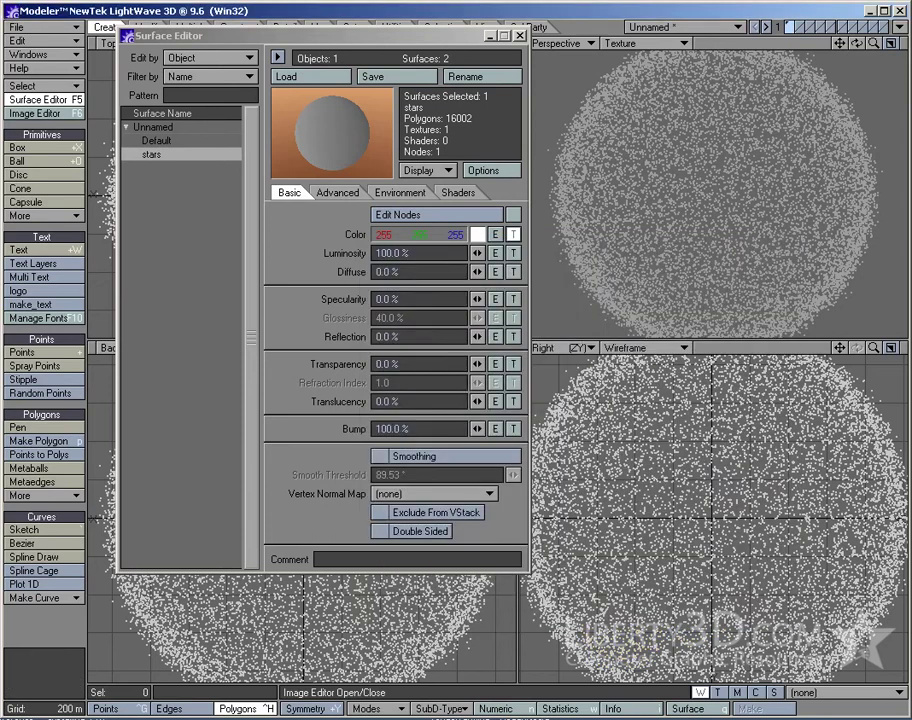
pyautogui.click(519, 35)
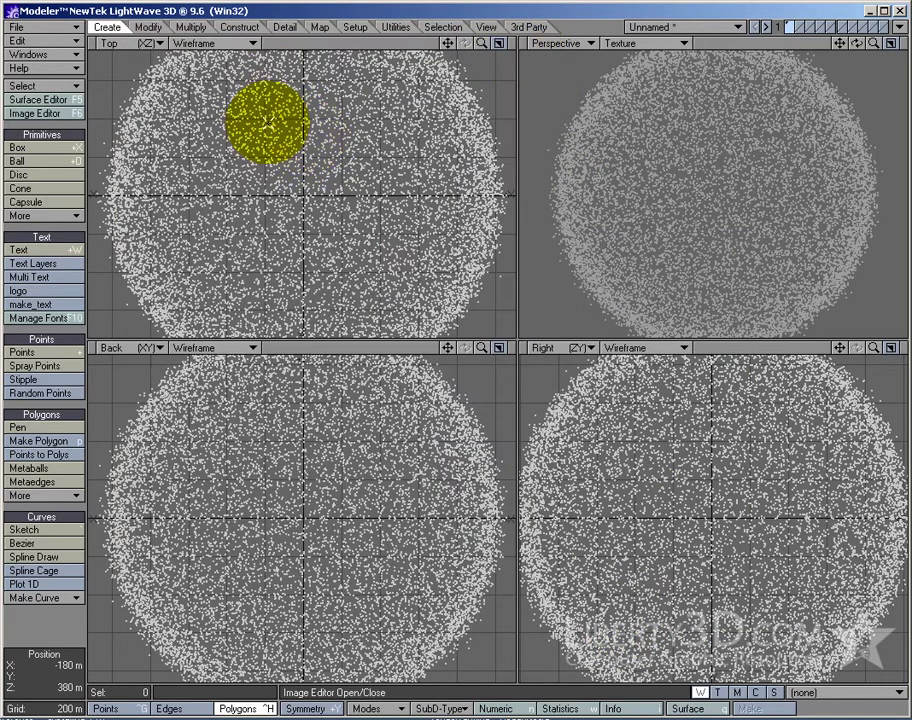
# - Save the object as Starfield in the objects folder and send it to Layout
pyautogui.hotkey('shift', 's')
pyautogui.write('Starfield')
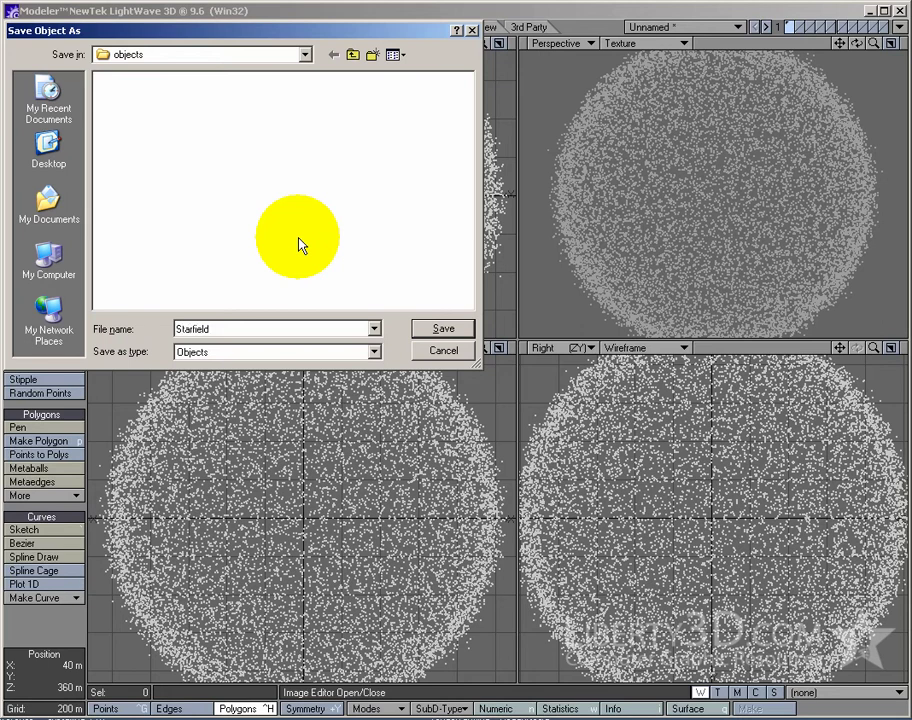
pyautogui.press('Return')
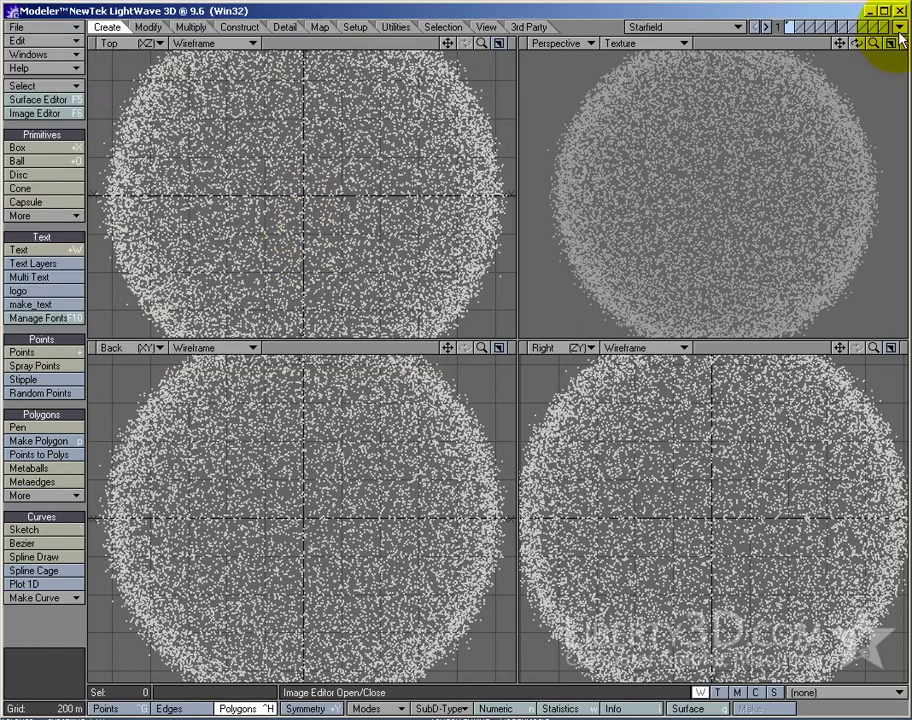
pyautogui.click(899, 30)
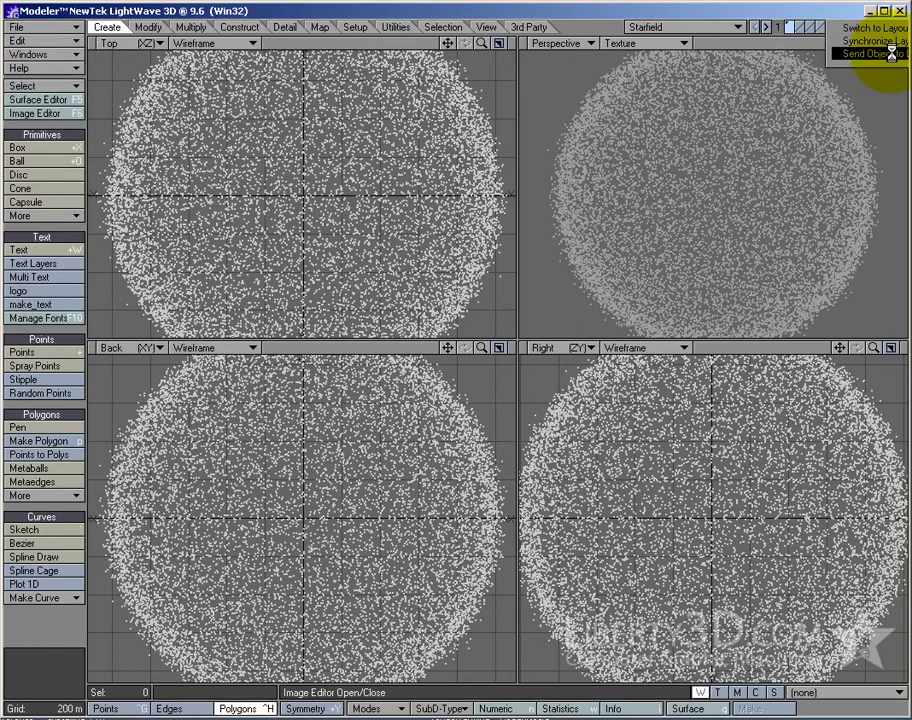
pyautogui.click(880, 53)
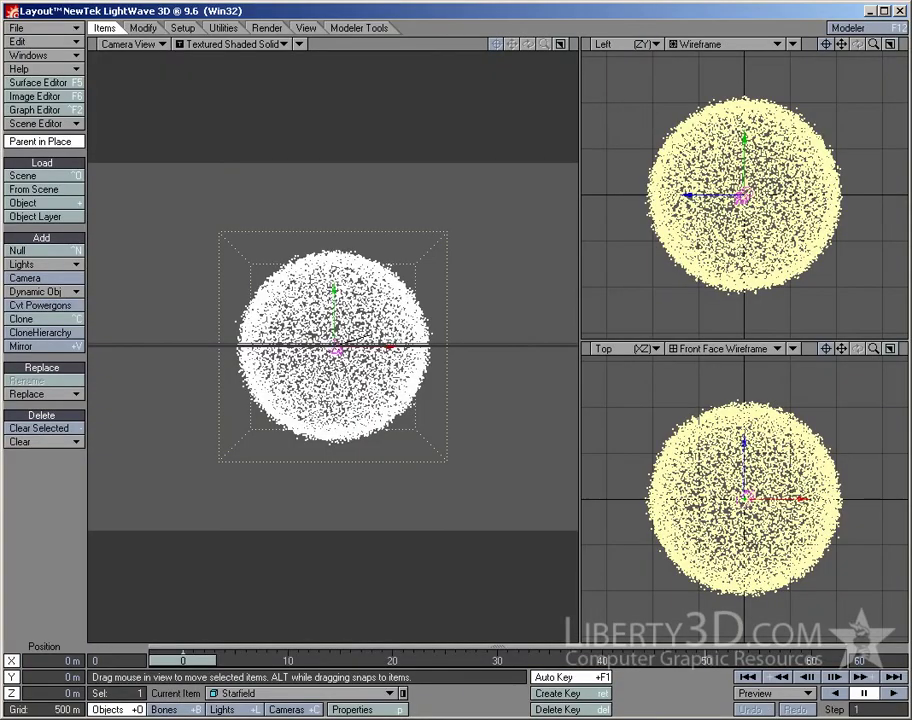
# - Position the camera at 0 m on X, Y and Z inside the star sphere and keyframe it
pyautogui.click(291, 710)
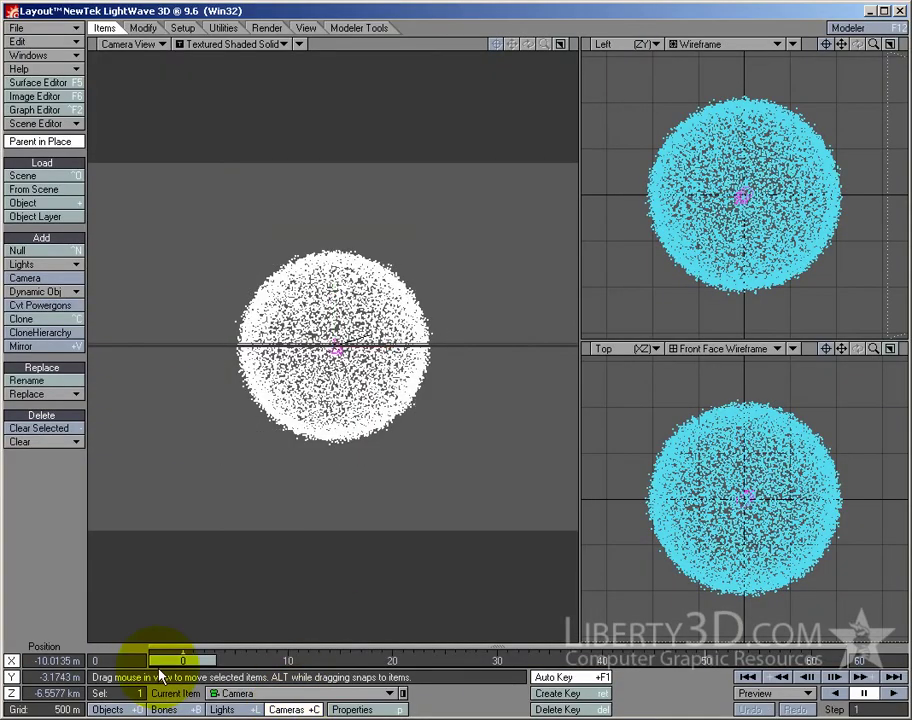
pyautogui.click(45, 662)
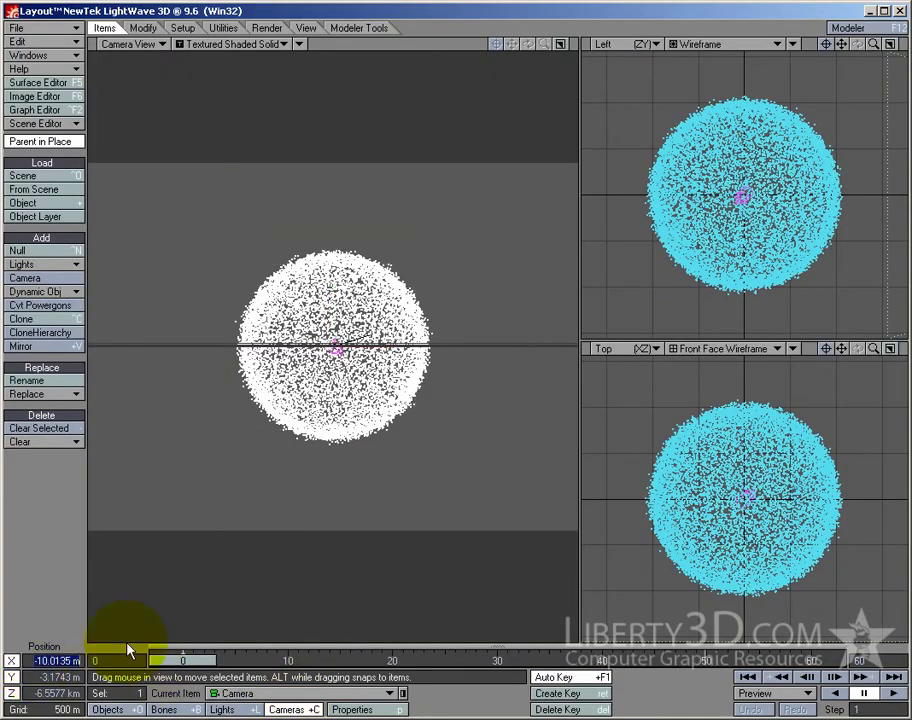
pyautogui.write('0')
pyautogui.press('Tab')
pyautogui.write('0')
pyautogui.press('Tab')
pyautogui.write('0')
pyautogui.press('Return')
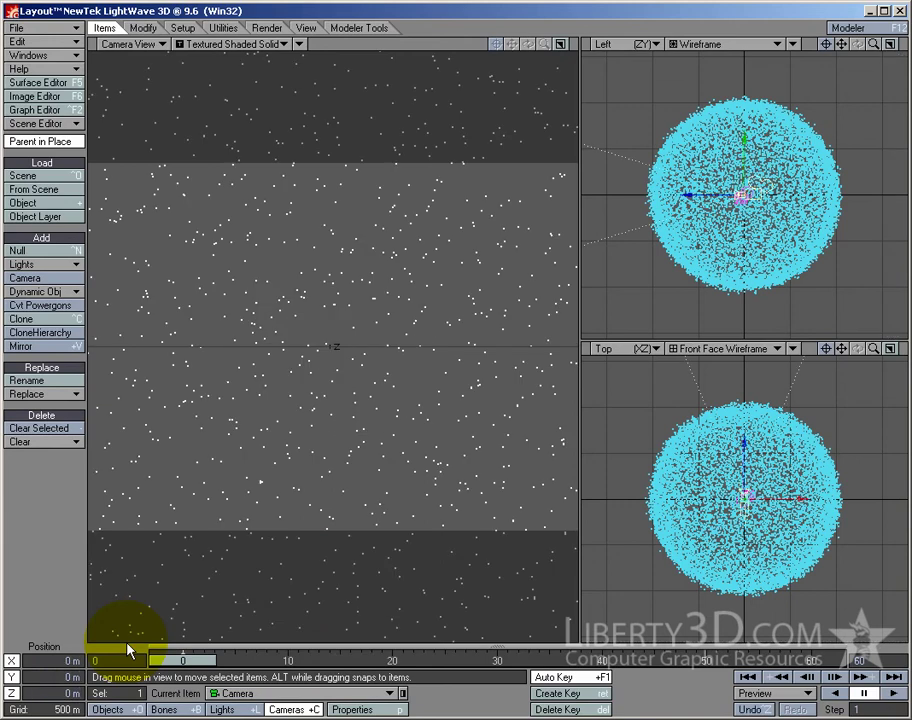
pyautogui.press('Return')
pyautogui.press('Return')
# - Render the current frame from the star sphere's center, inspect the stars and close the render
pyautogui.press('F9')
pyautogui.press('Return')
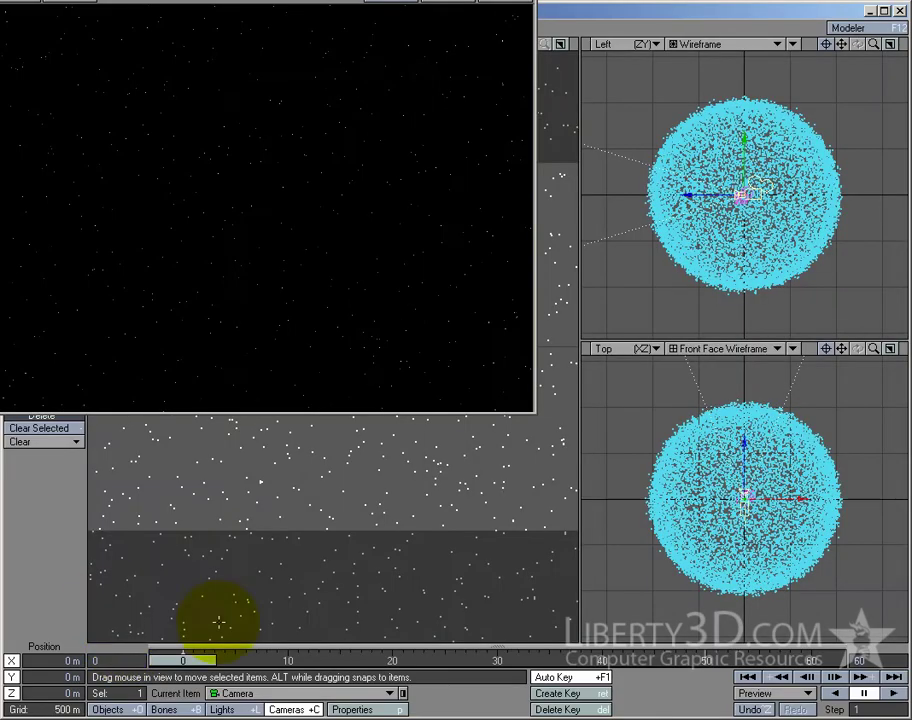
pyautogui.moveTo(440, 0); pyautogui.dragTo(581, 128)
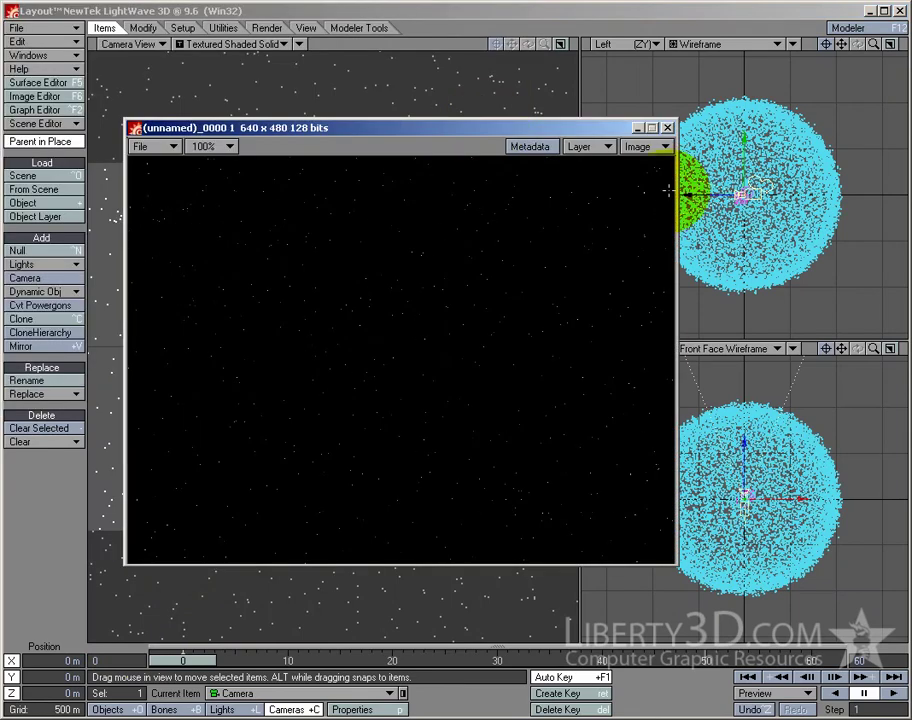
pyautogui.click(667, 128)
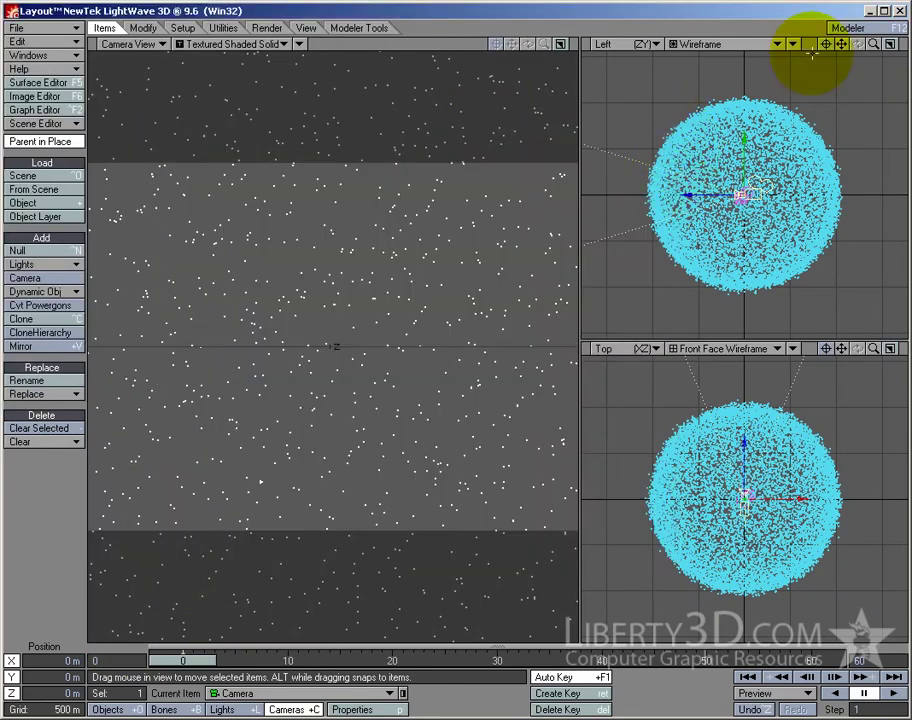
# - Clone the Starfield object once and scale the clone up so it extends beyond the original sphere
pyautogui.moveTo(874, 46); pyautogui.dragTo(433, 313)
pyautogui.hotkey('shift', 'o')
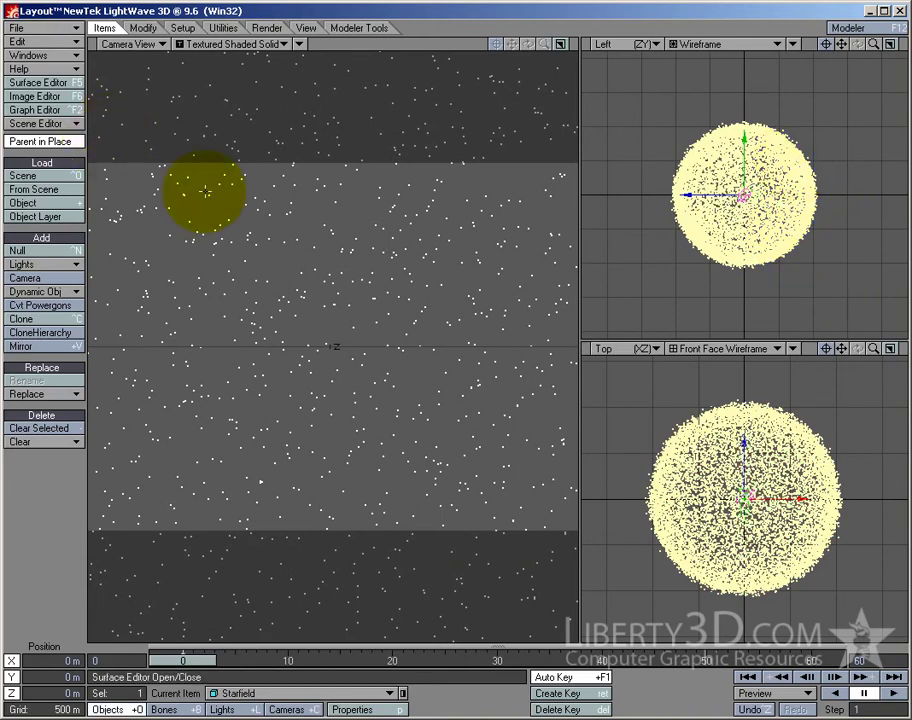
pyautogui.hotkey('ctrl', 'c')
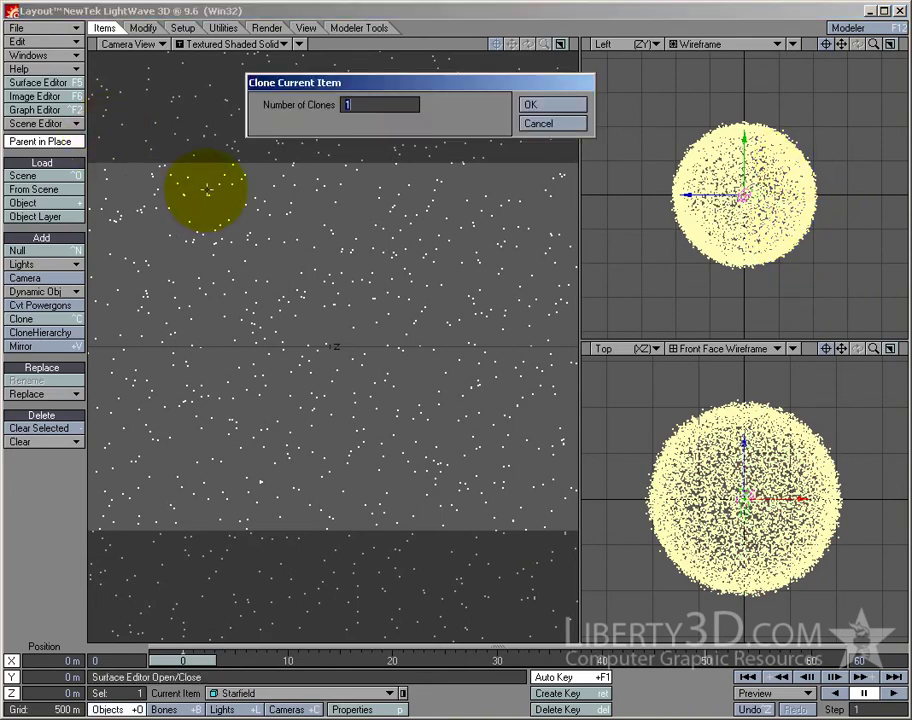
pyautogui.click(530, 108)
pyautogui.hotkey('shift', 'h')
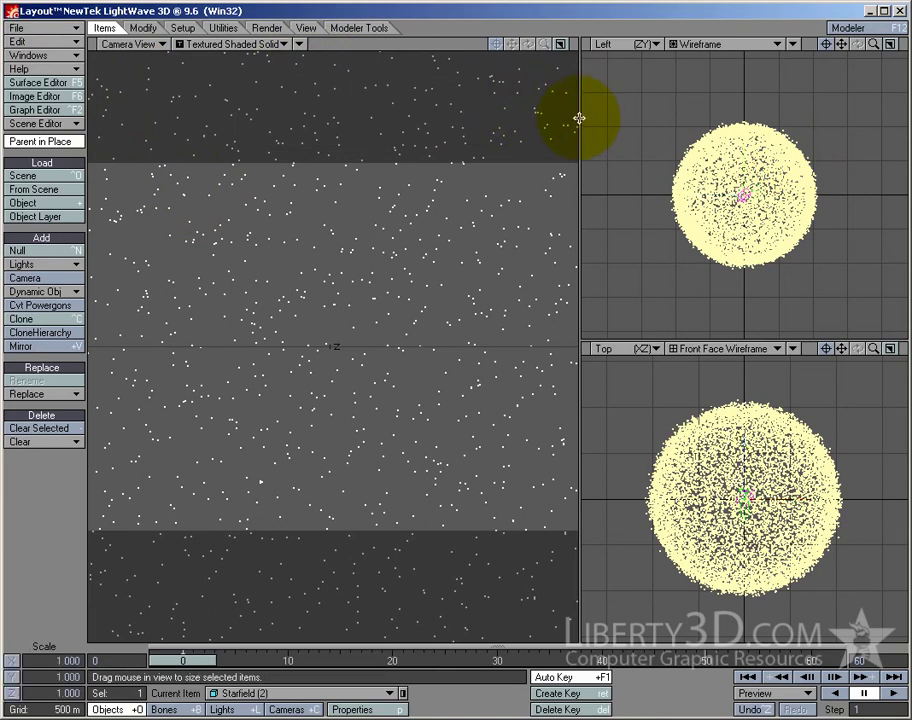
pyautogui.moveTo(738, 199); pyautogui.dragTo(434, 312)
pyautogui.moveTo(790, 195); pyautogui.dragTo(807, 195)
# - Rotate the enlarged clone to about -4° heading, -110° pitch and -36° bank
pyautogui.press('y')
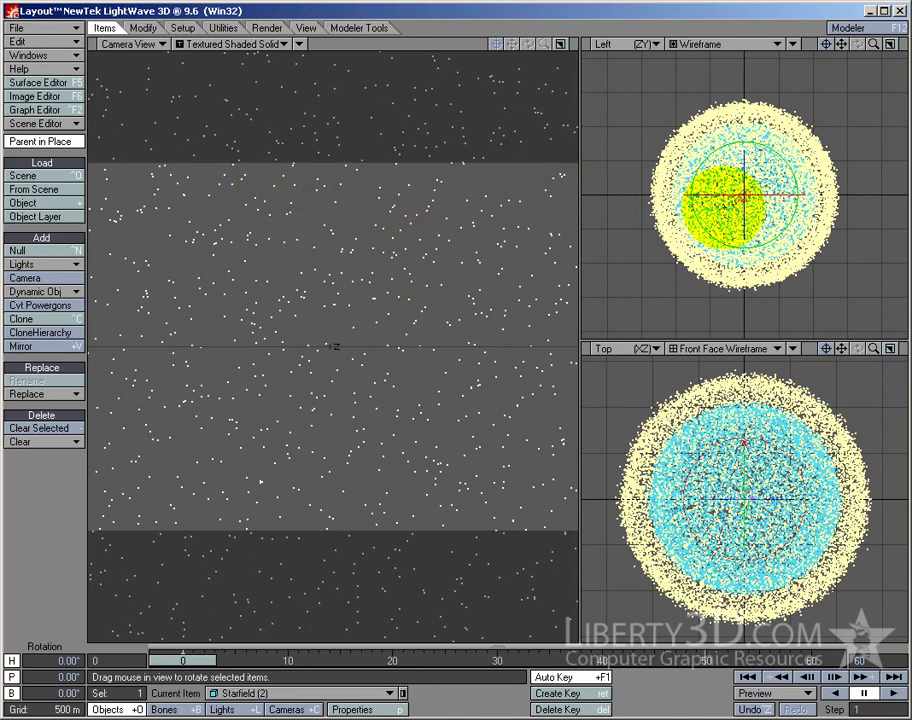
pyautogui.moveTo(458, 311); pyautogui.dragTo(437, 310)
pyautogui.moveTo(668, 395); pyautogui.dragTo(704, 301)
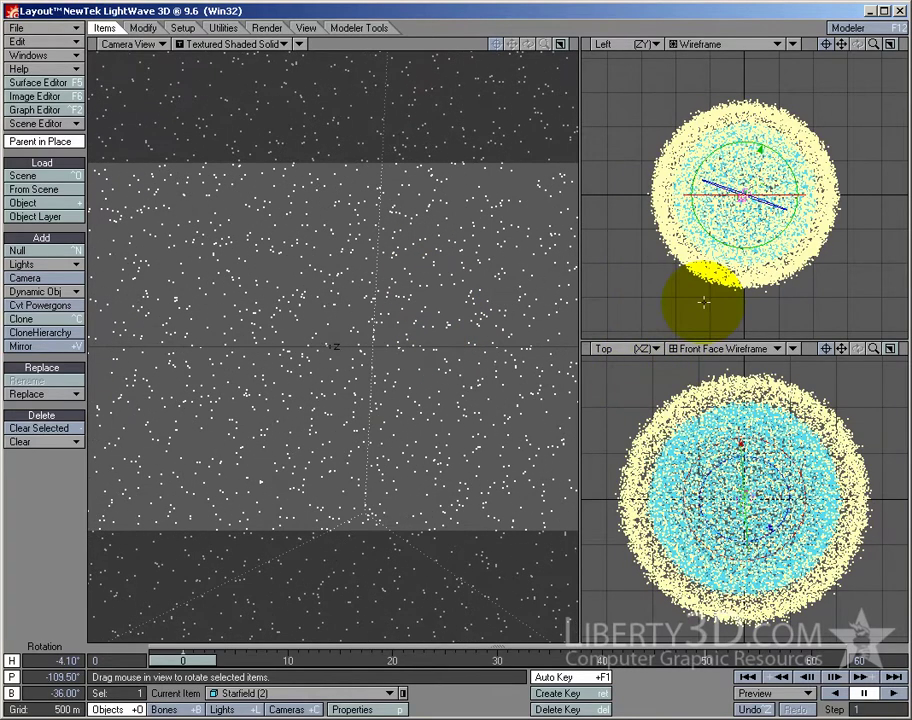
# - Keyframe the rotated clone, test-render the frame with both star spheres and close the render
pyautogui.press('Return')
pyautogui.press('Return')
pyautogui.press('F9')
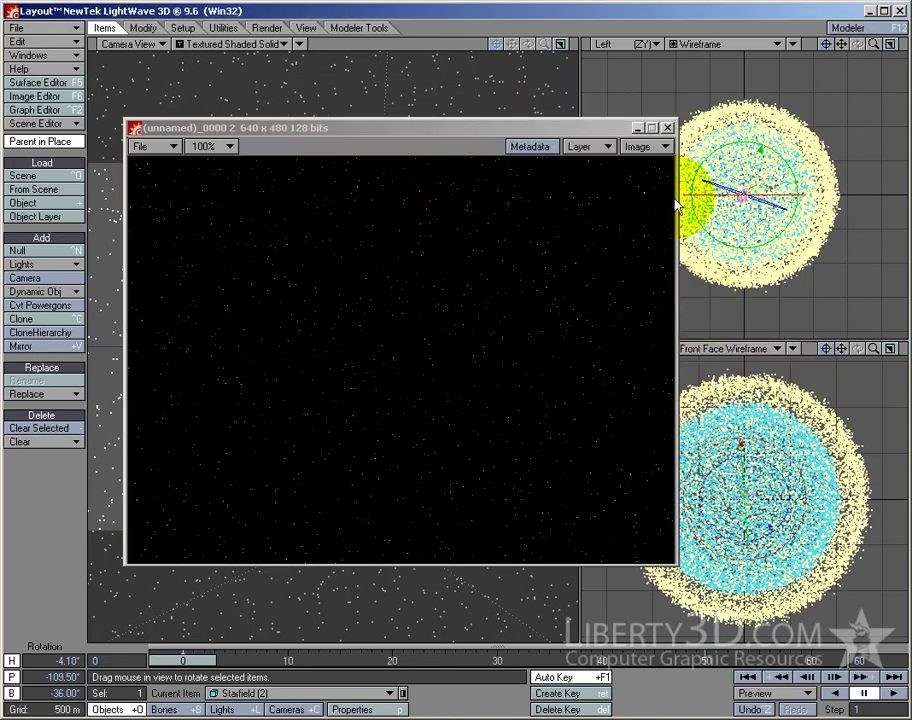
pyautogui.click(668, 128)
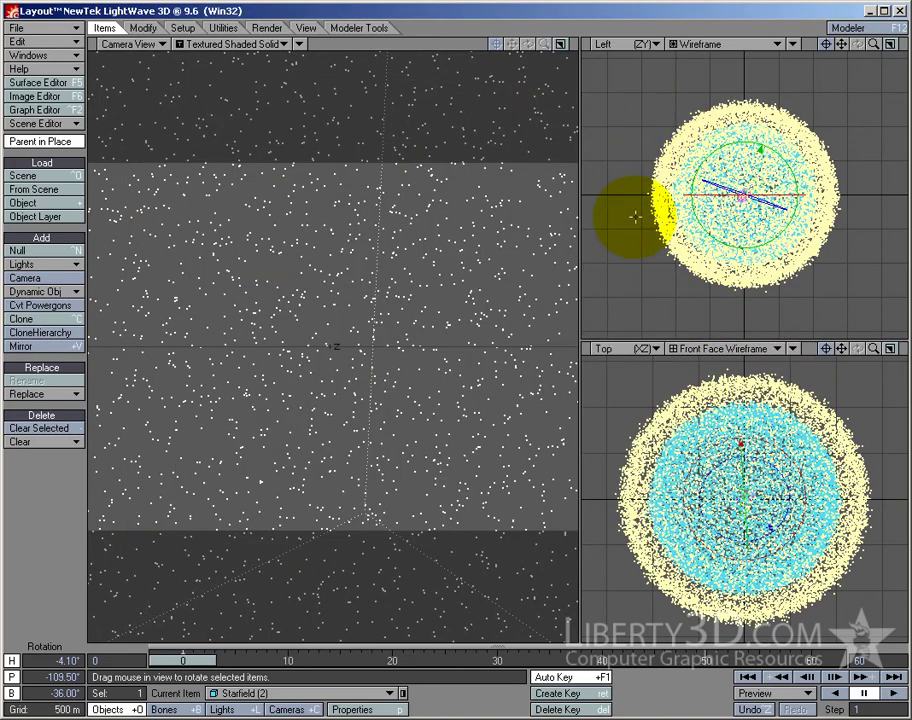
# - Clone the enlarged star sphere once more and scale the new clone up beyond the other two
pyautogui.hotkey('ctrl', 'c')
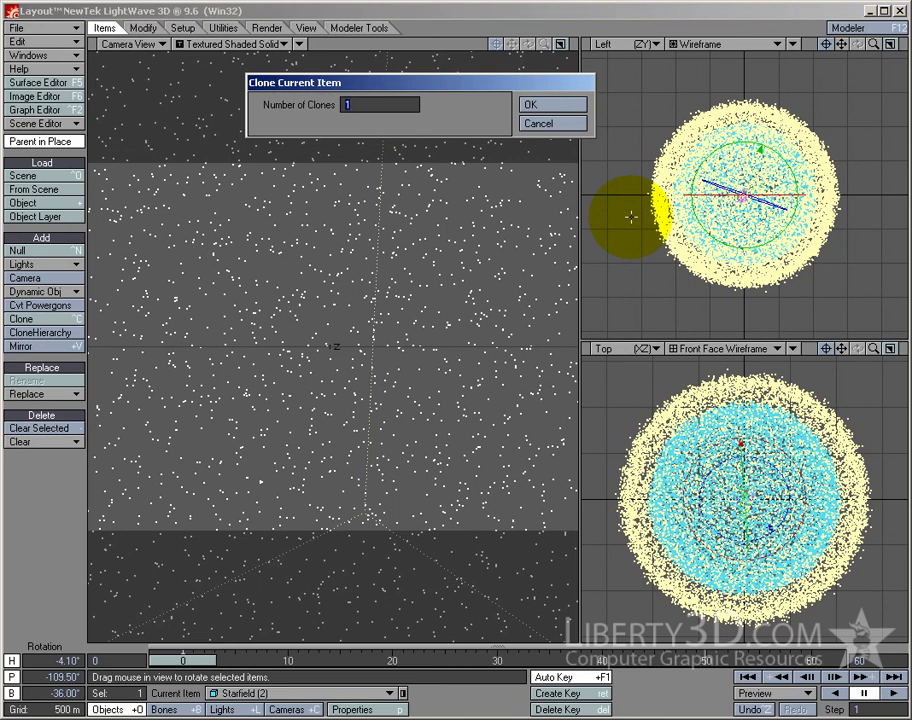
pyautogui.press('Return')
pyautogui.hotkey('shift', 'h')
pyautogui.moveTo(751, 201); pyautogui.dragTo(432, 309)
# - Rotate the outermost star sphere to about -27° heading, -252° pitch and -85° bank
pyautogui.press('y')
pyautogui.moveTo(757, 278); pyautogui.dragTo(416, 258)
pyautogui.moveTo(450, 311); pyautogui.dragTo(434, 315, button='right')
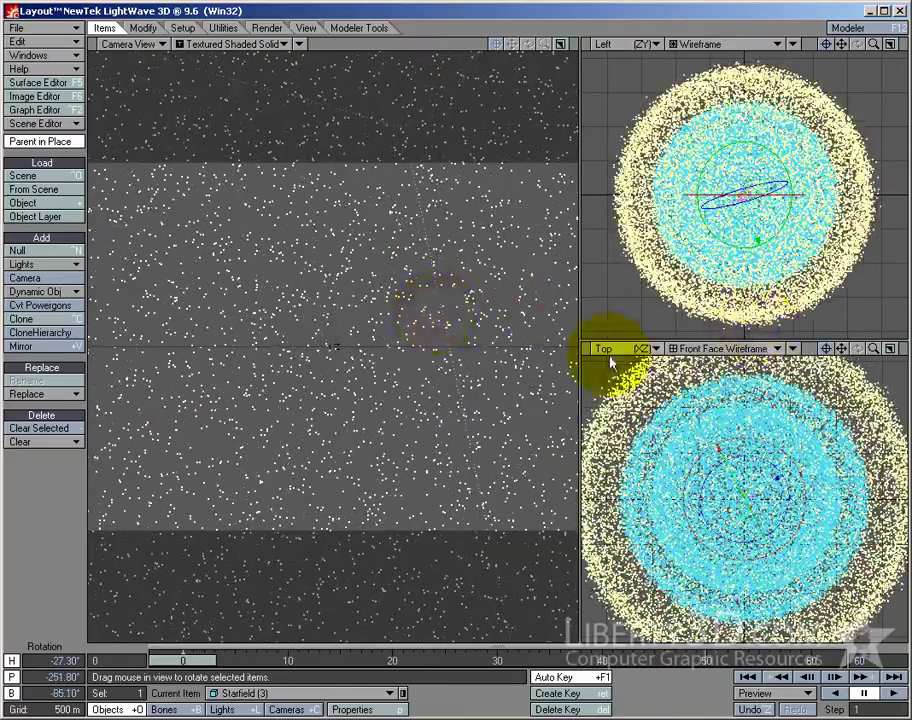
# - Render the frame with all three star spheres, inspect the star density and close the render
pyautogui.press('F9')
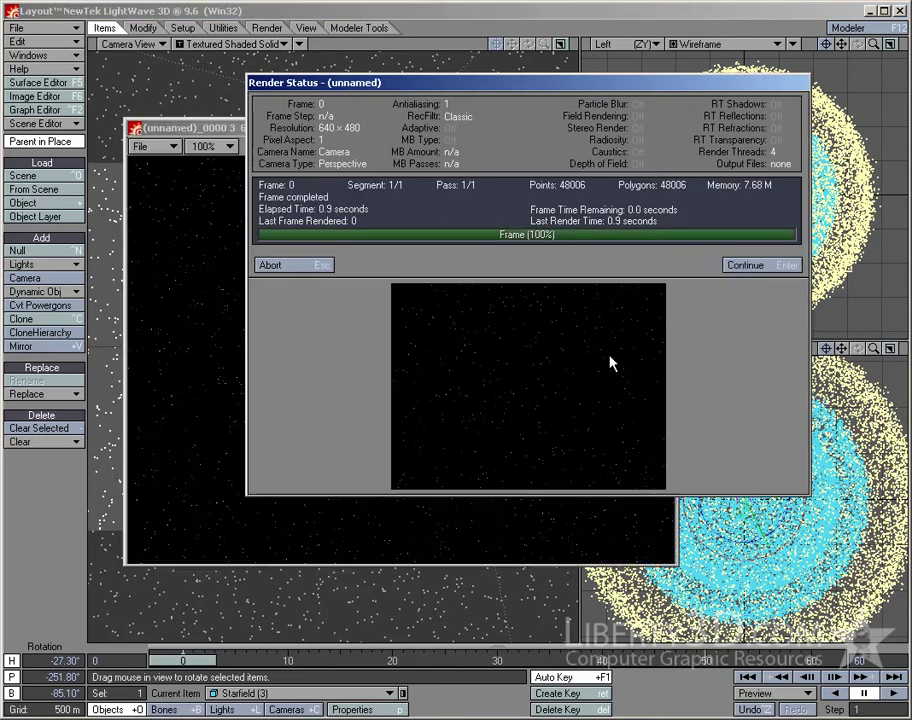
pyautogui.press('Return')
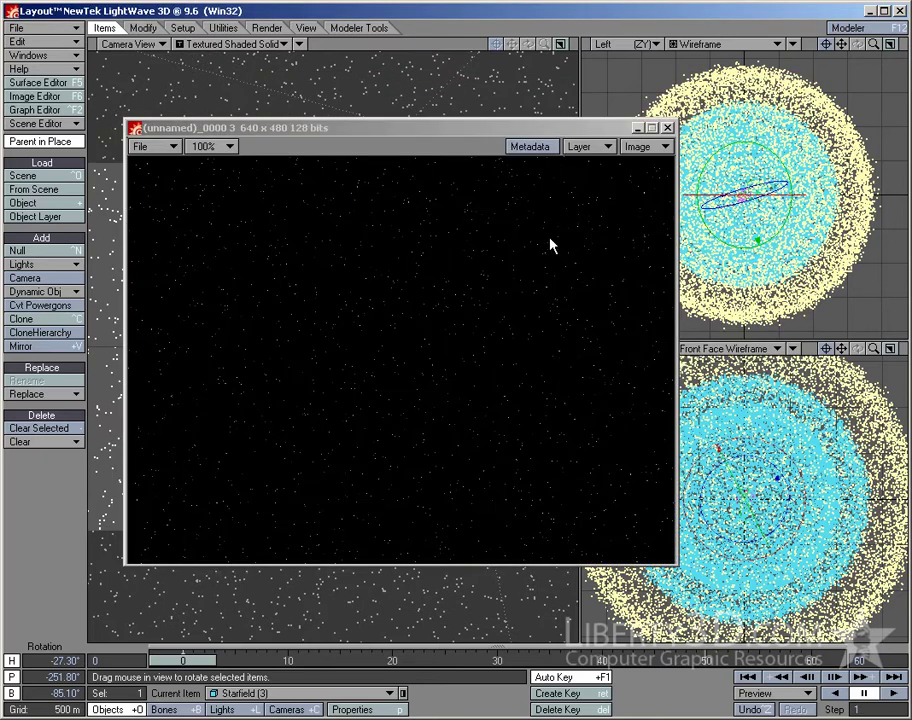
pyautogui.click(667, 128)
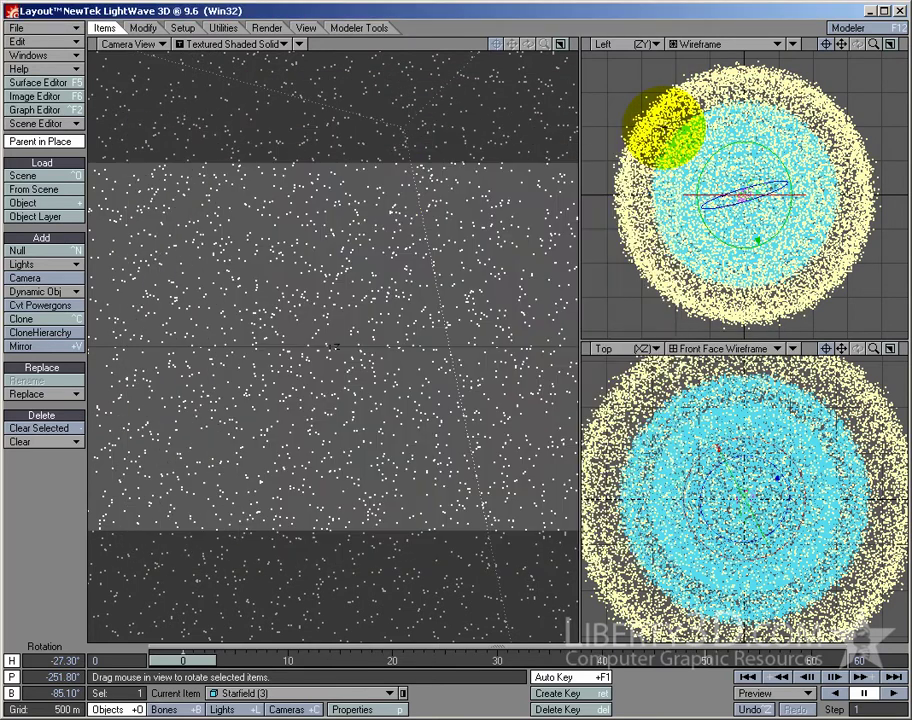
# - Save the scene as Starfield_action in the scenes folder
pyautogui.hotkey('shift', 's')
pyautogui.write('Starfie')
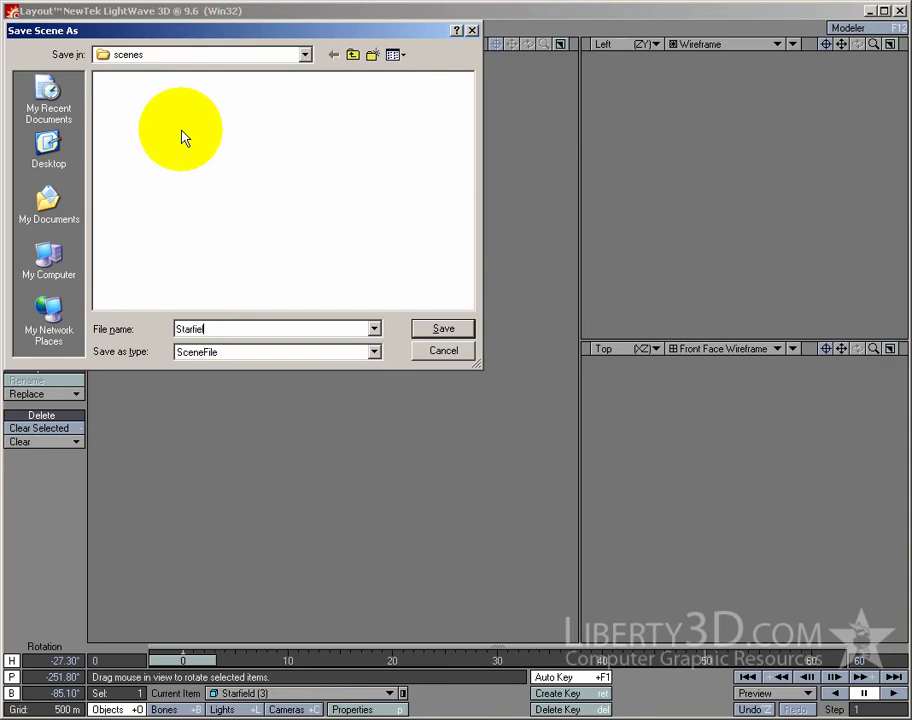
pyautogui.write('ld_action')
pyautogui.press('Return')
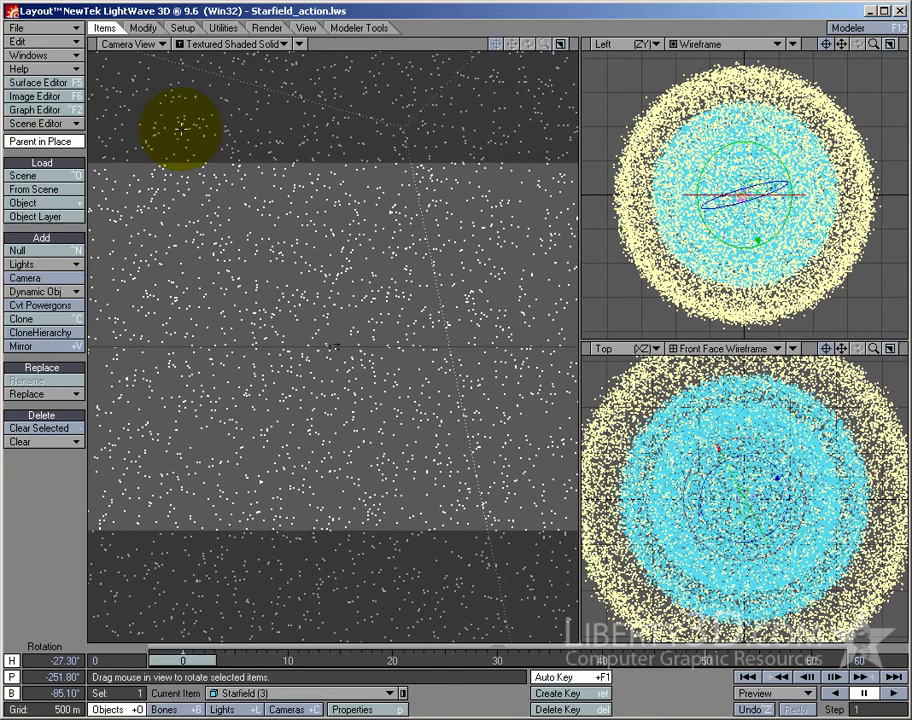